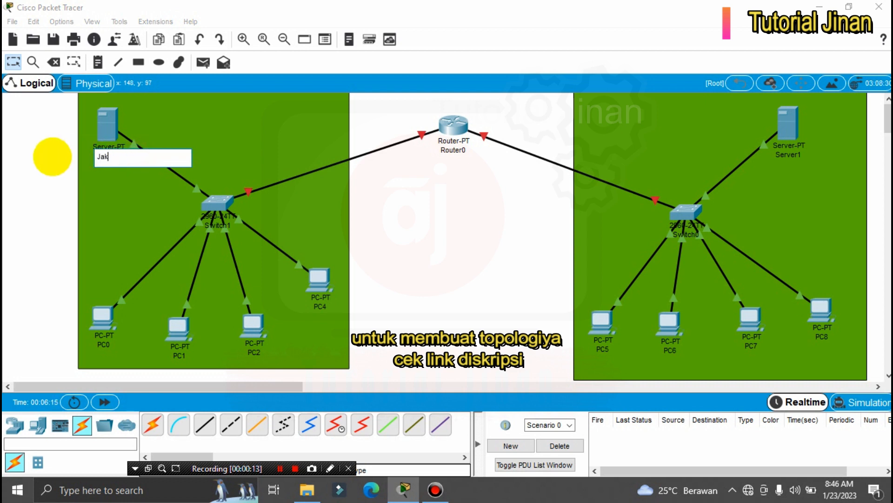
Step: Rename the server in the left network Jakarta and the server in the right network Aceh
type("Jakarta")
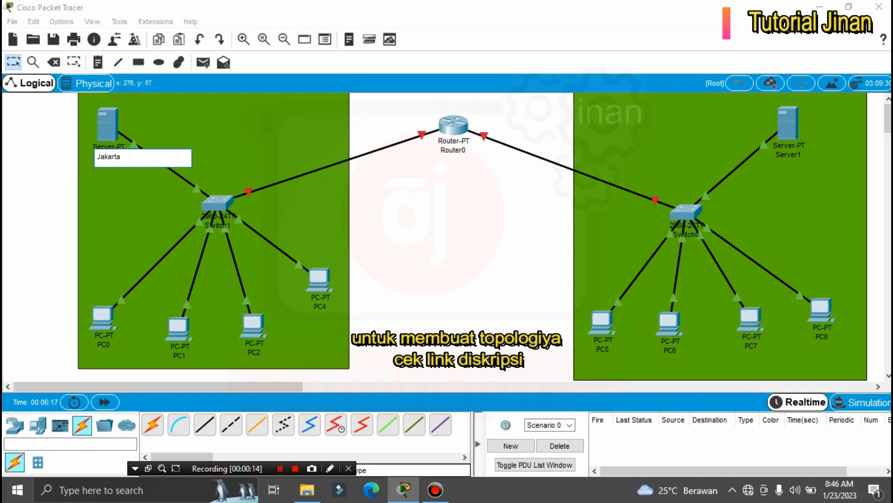
left_click(804, 155)
double_click(805, 154)
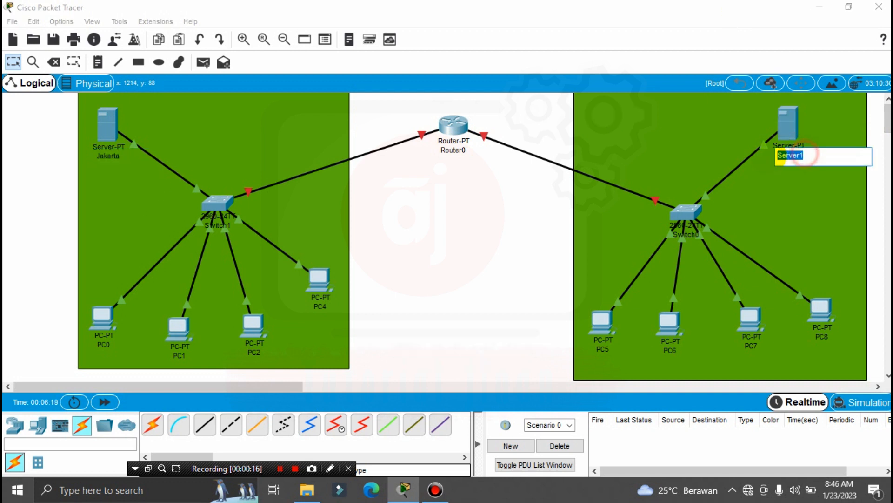
type("Aceh")
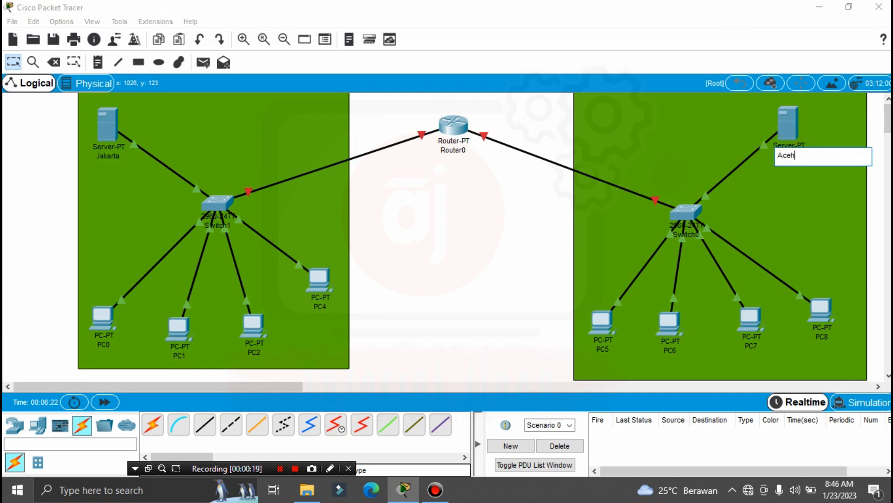
left_click(533, 238)
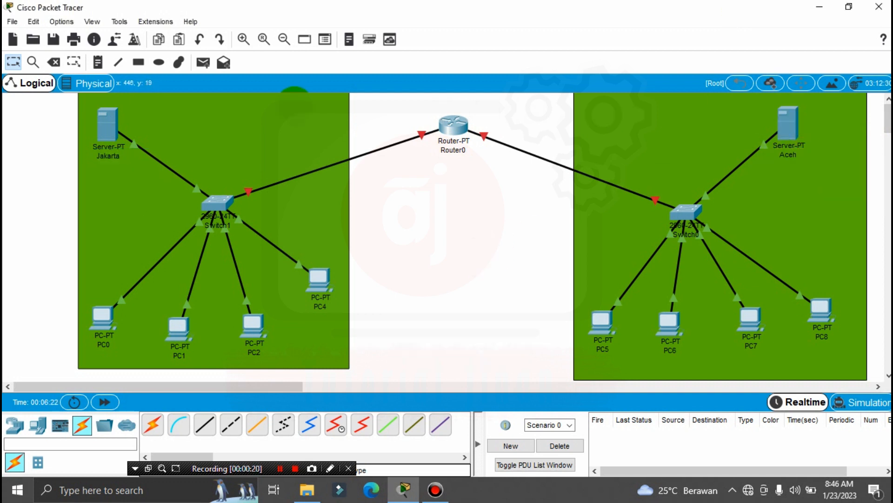
Step: Place a note reading 192.168.10.XX in the Jakarta network's green area, below the server
left_click(98, 62)
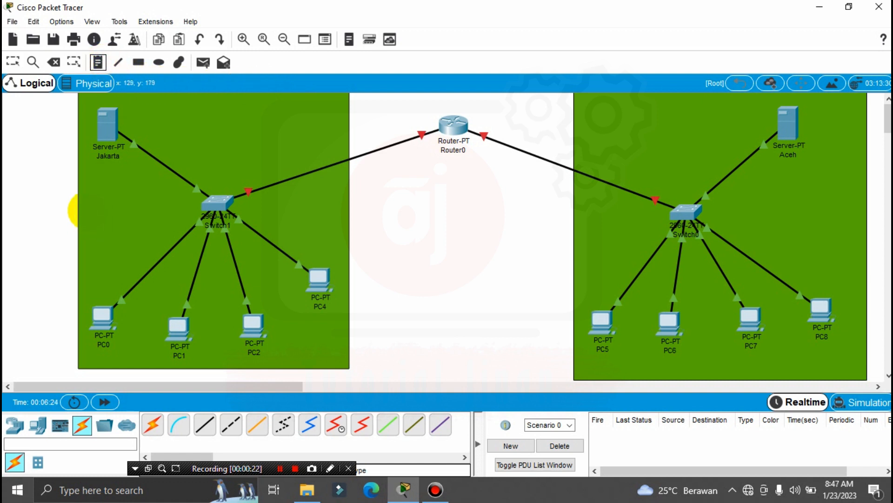
left_click(88, 212)
type("192.168.10.")
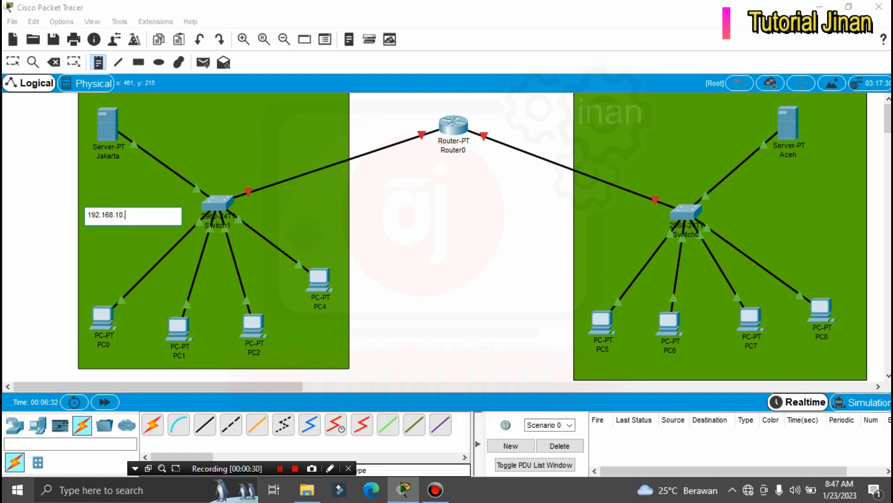
type("XX")
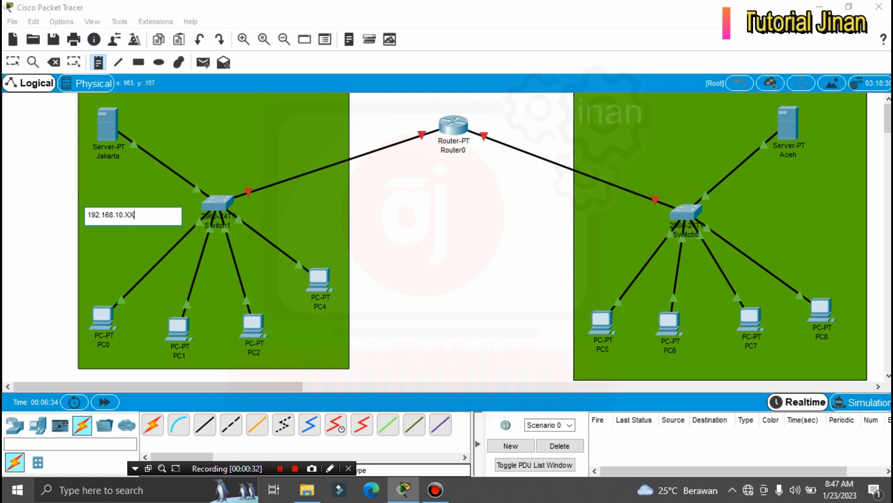
Step: Place a note reading 192.168.20.XX in the Aceh network's green area, below the server
left_click(97, 62)
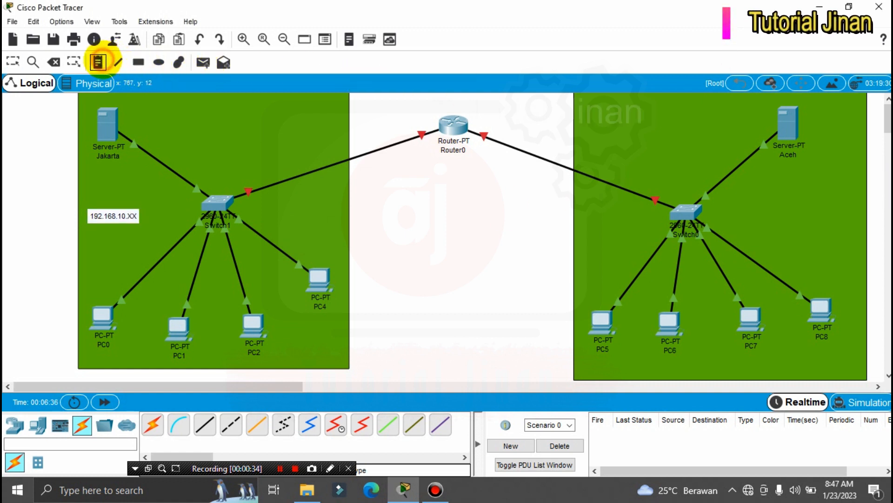
left_click(749, 208)
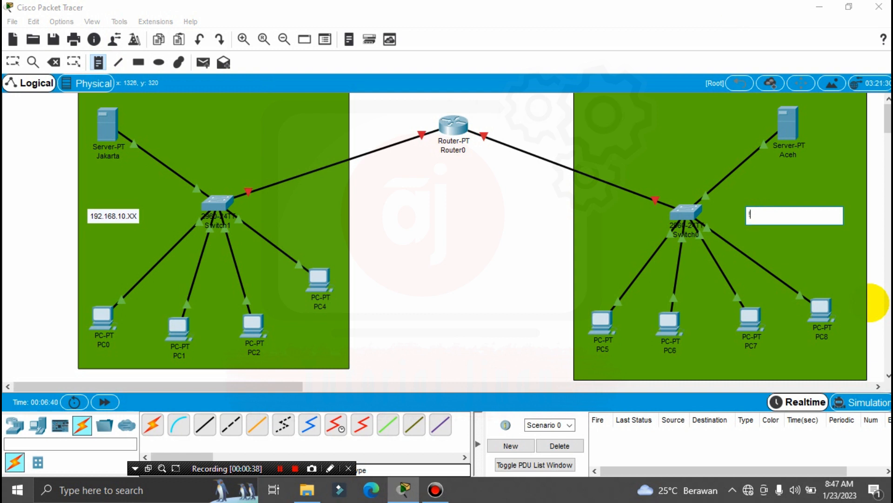
type("192.168")
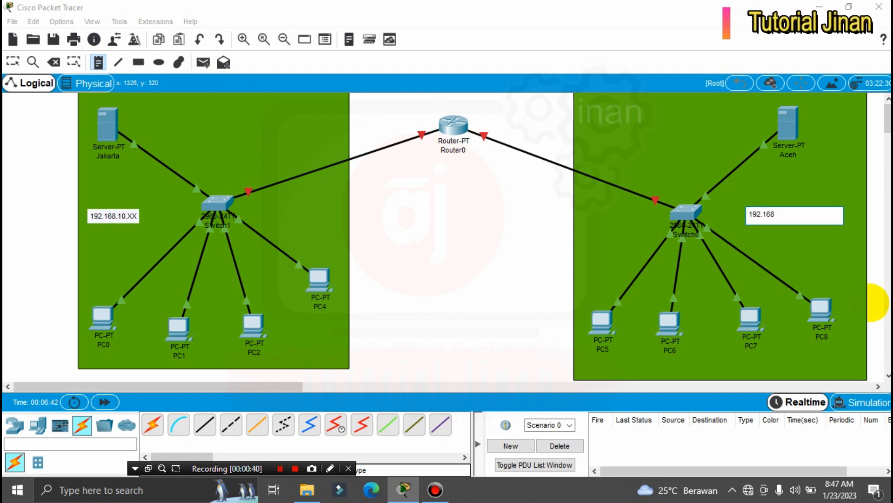
type(".20.XX")
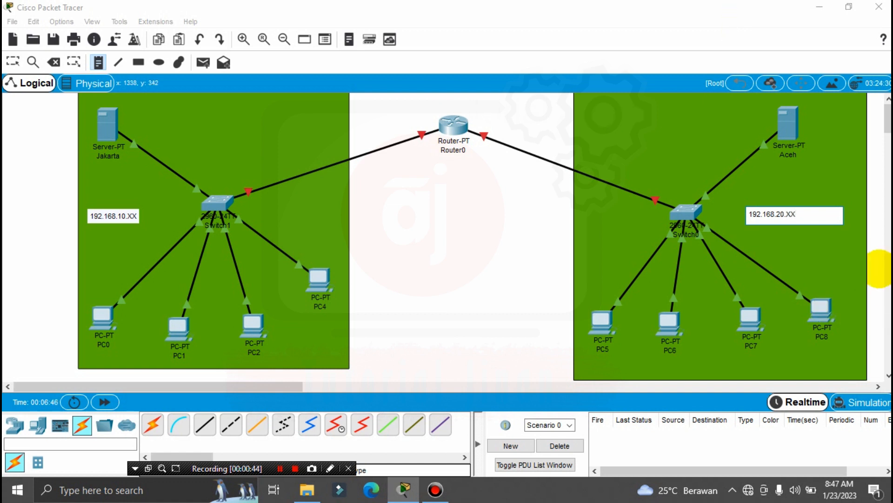
left_click(472, 310)
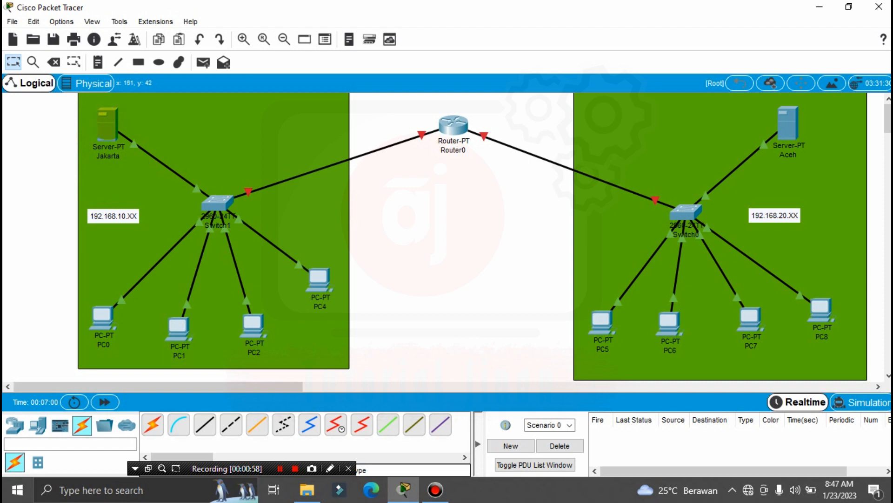
Step: Give the Jakarta server the static IP address 192.168.10.5 with subnet mask 255.255.255.0
left_click(108, 125)
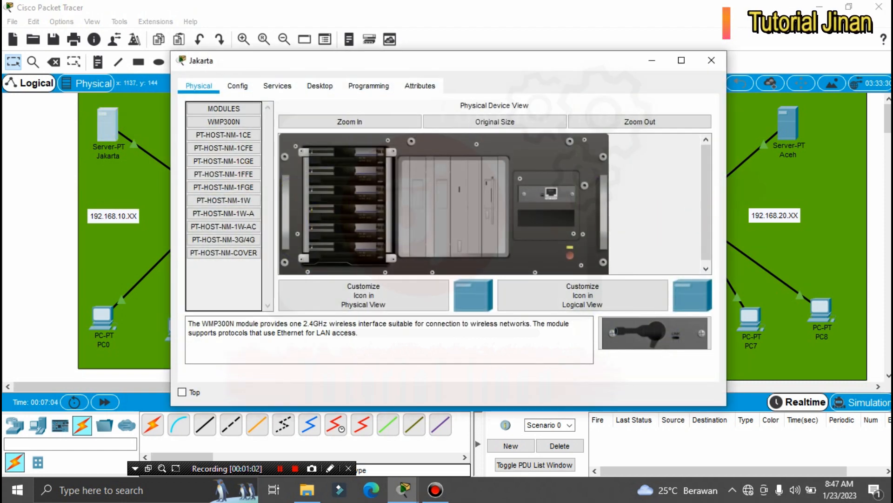
left_click(319, 86)
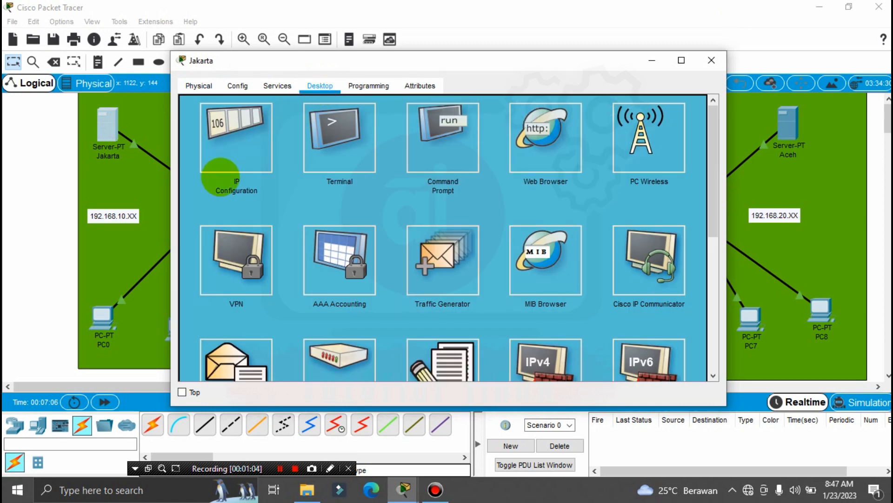
left_click(240, 132)
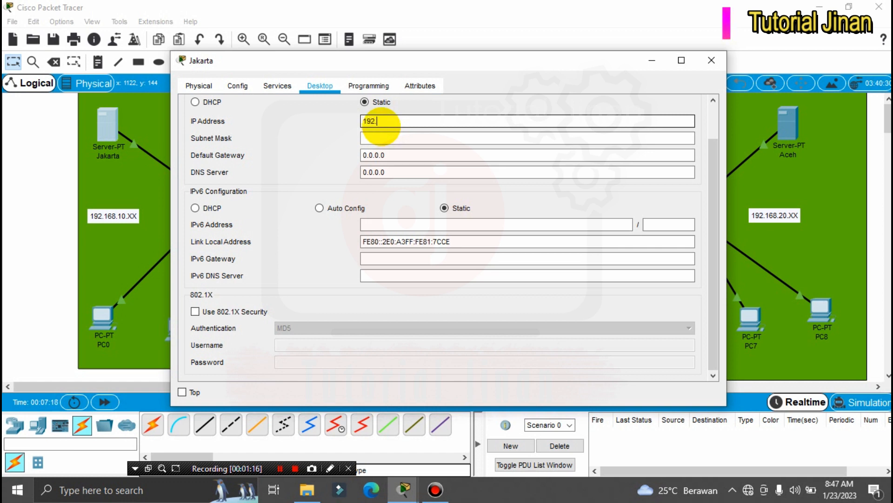
type("8.")
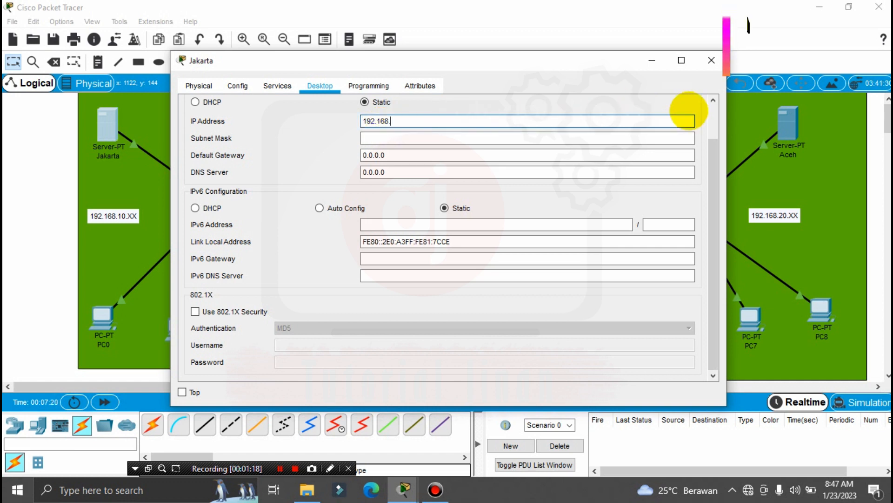
type("10.5")
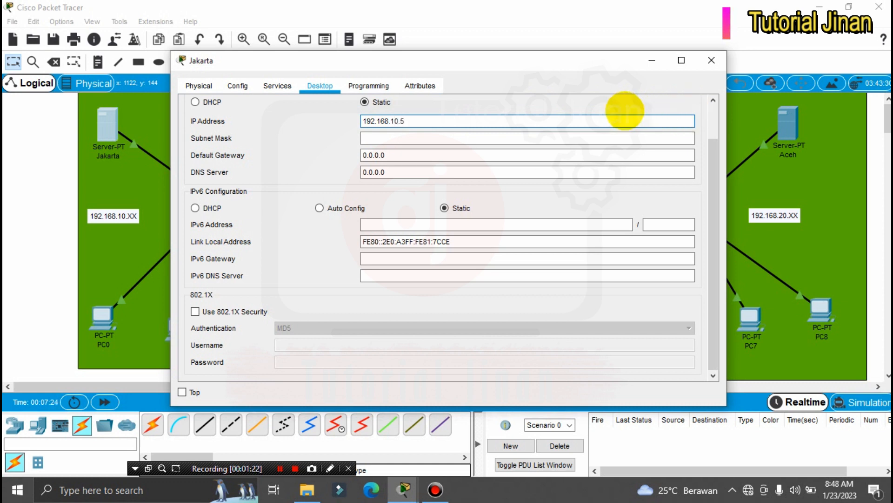
left_click_drag(427, 121, 332, 116)
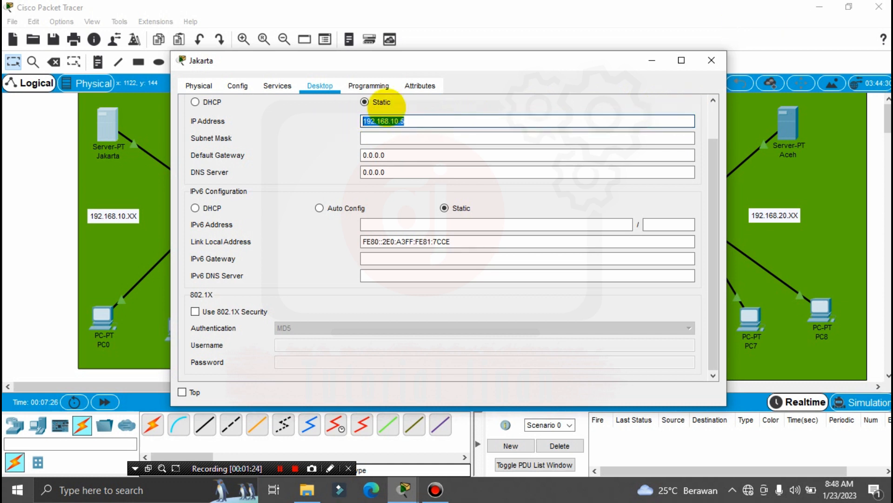
left_click(435, 120)
left_click(395, 138)
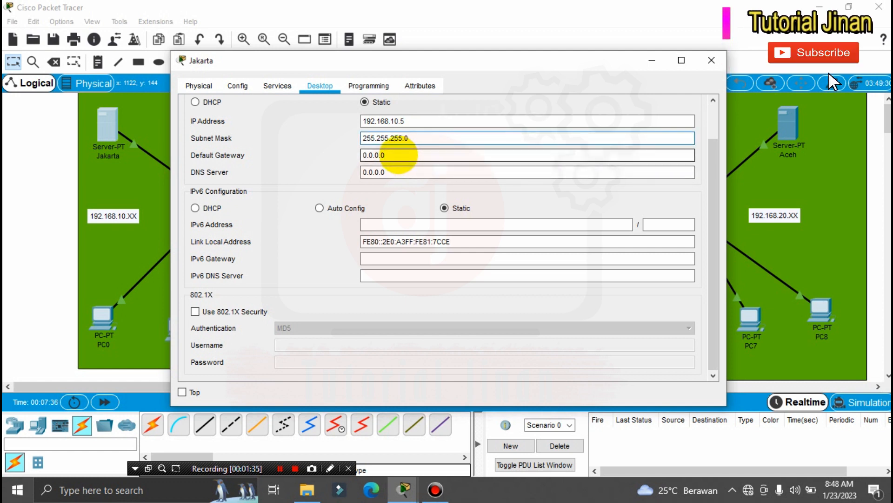
Step: Set the Jakarta server's default gateway to 192.168.10.1 and close its IP configuration
left_click_drag(398, 155, 340, 153)
key("BackSpace")
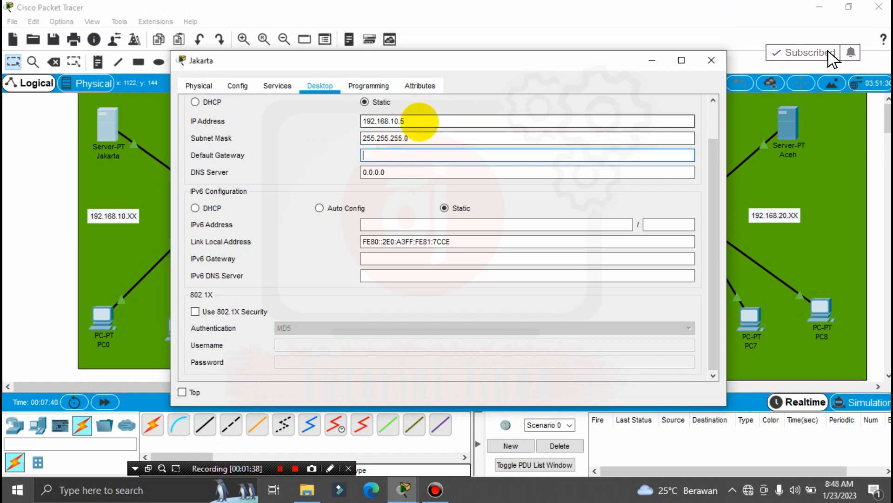
left_click_drag(420, 122, 340, 122)
left_click(374, 154)
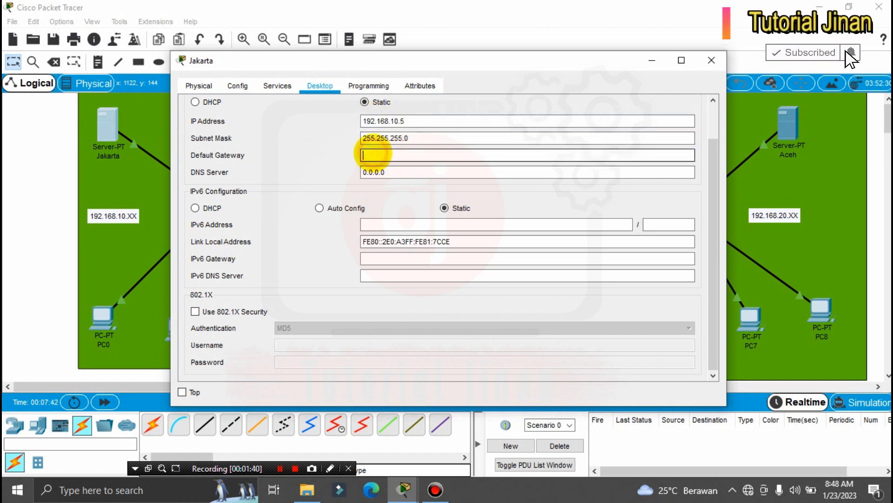
type("192.168")
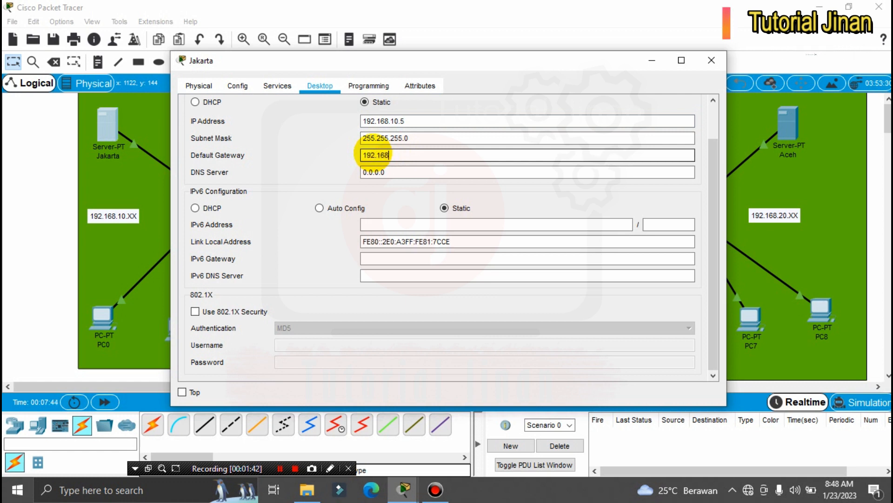
type(".10")
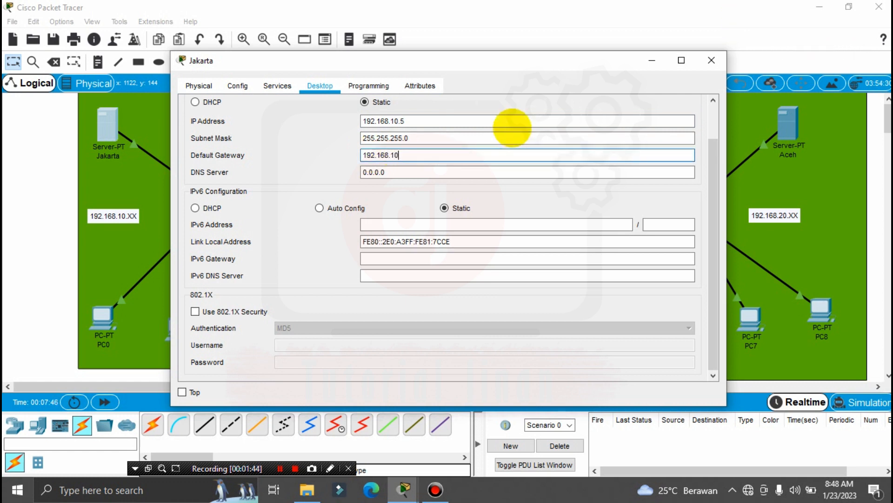
type(".1")
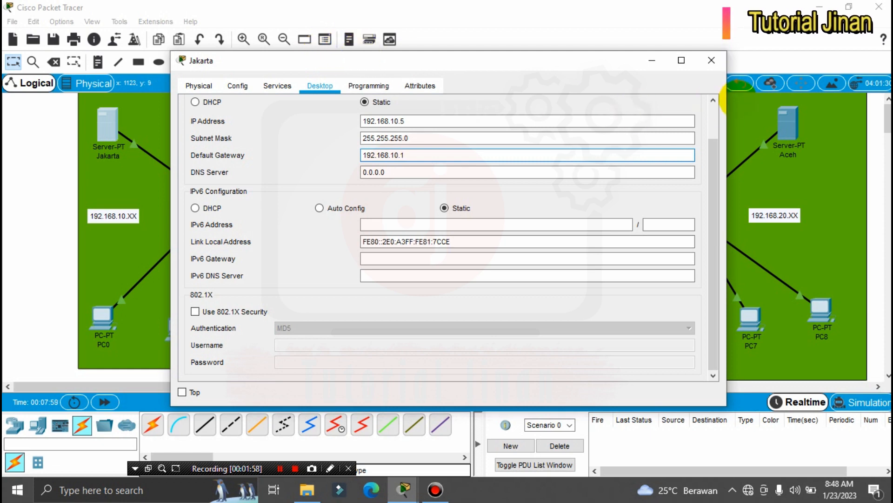
left_click(714, 114)
left_click(693, 108)
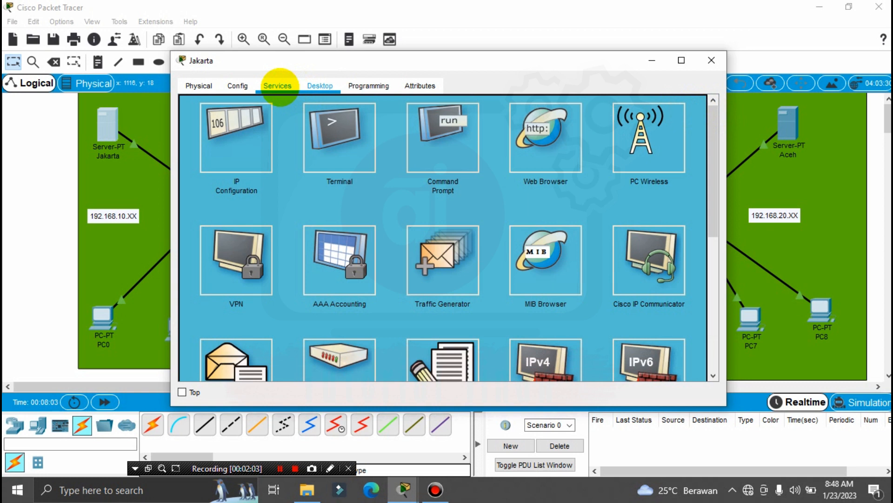
Step: Turn on the DHCP service of the Jakarta server for FastEthernet0
left_click(278, 86)
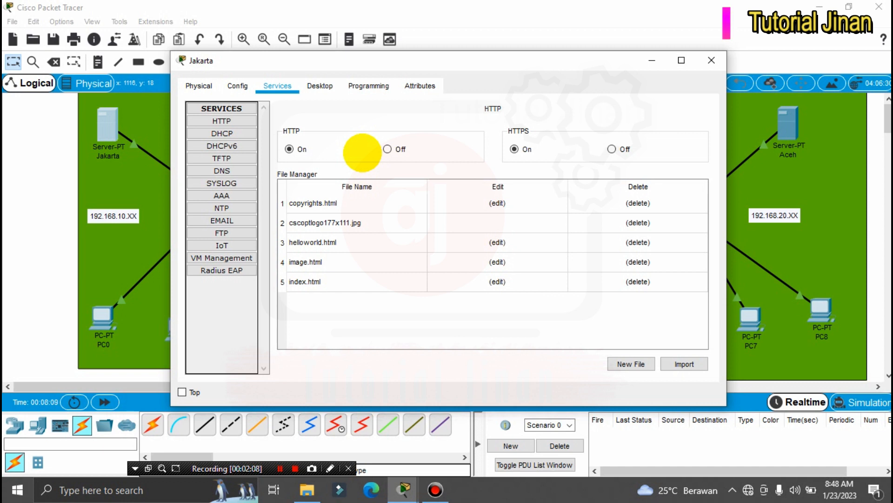
left_click(236, 133)
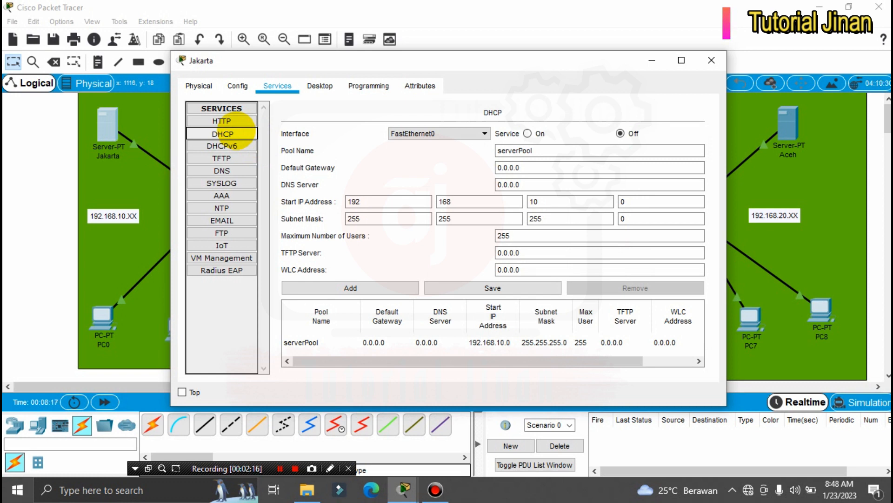
left_click(535, 150)
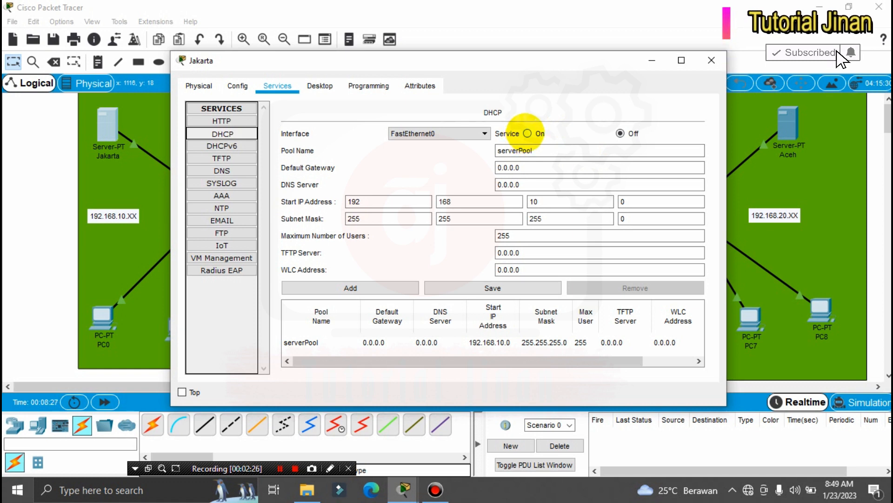
left_click(528, 133)
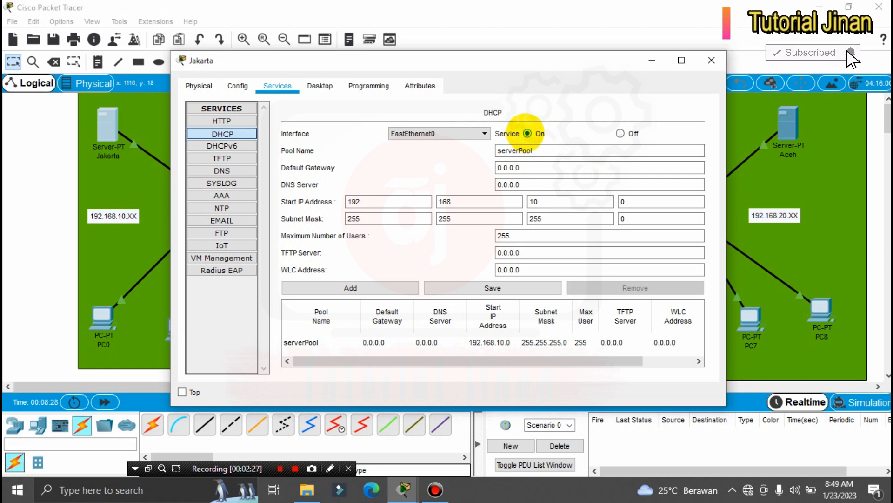
Step: Set the serverPool default gateway to 192.168.10.1 and its start IP address to 192.168.10.2
double_click(548, 166)
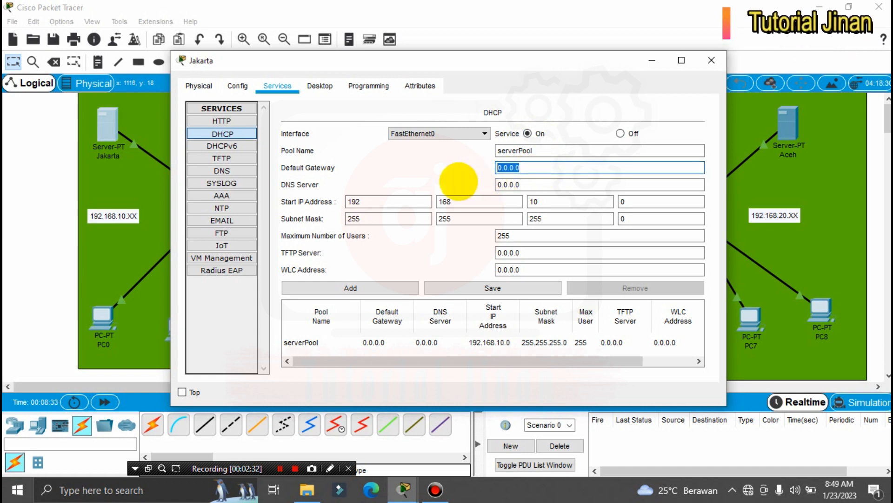
type("192.")
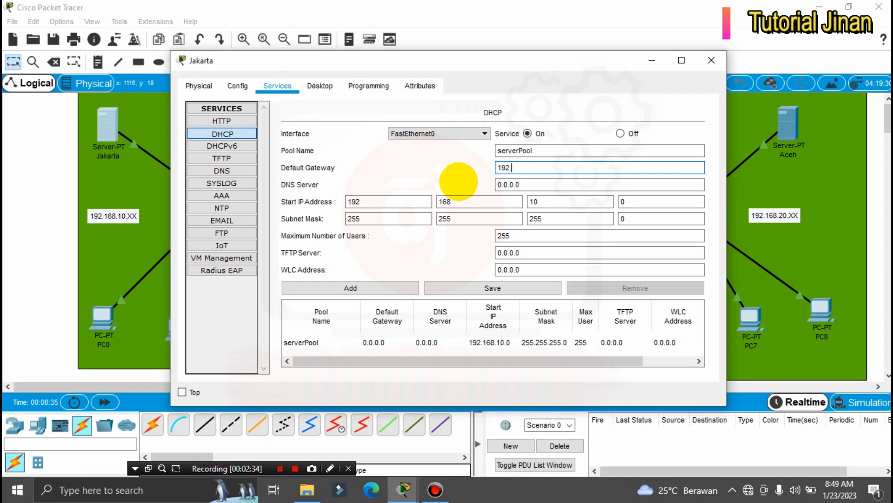
type("168.10.1")
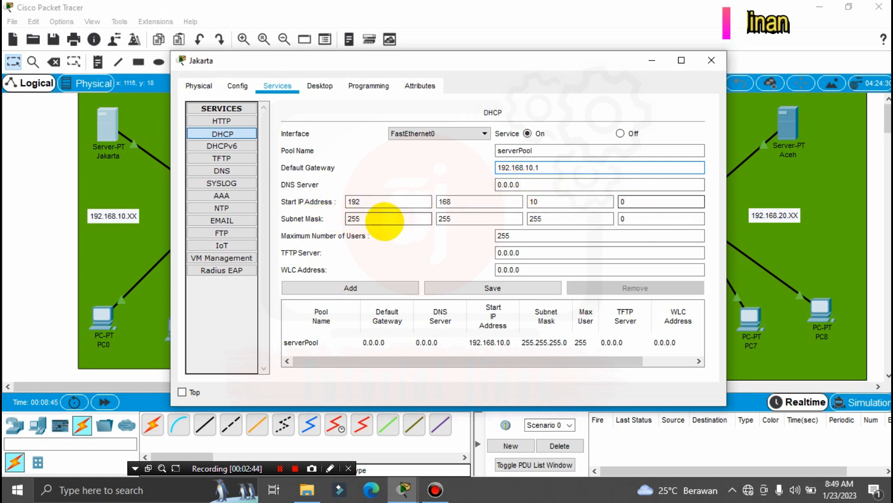
left_click(656, 197)
left_click_drag(656, 197, 603, 203)
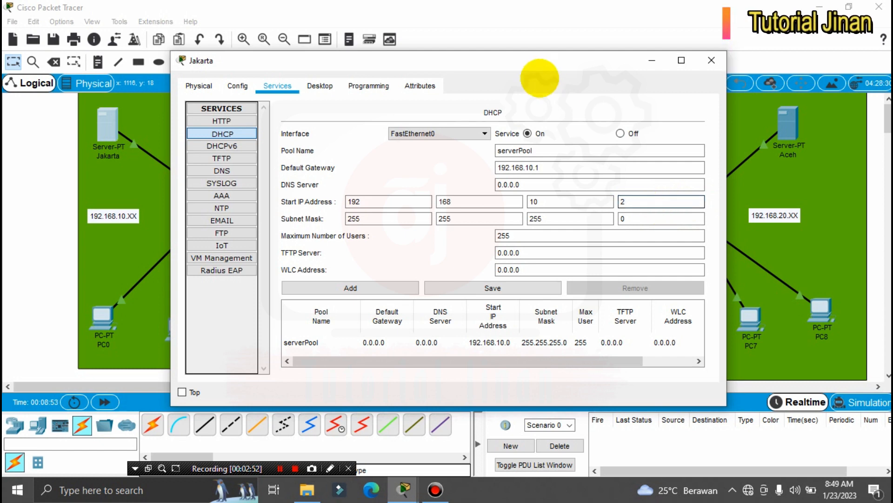
left_click_drag(504, 62, 626, 76)
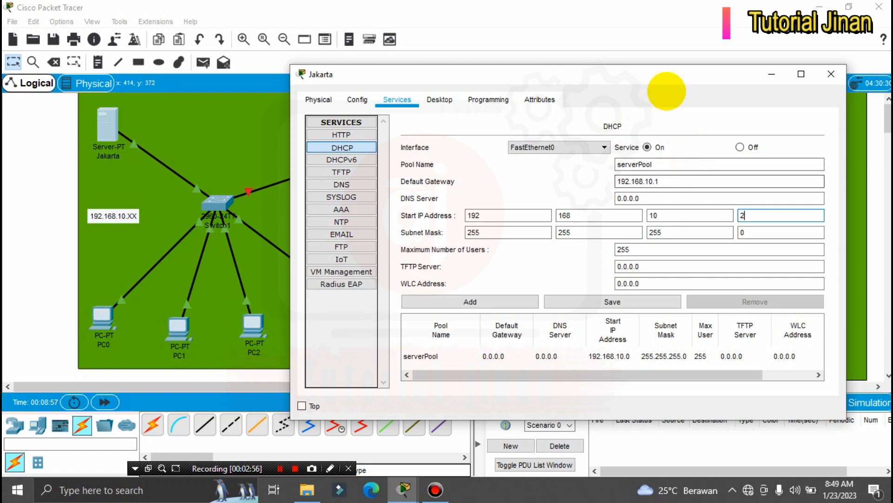
left_click_drag(660, 80, 549, 63)
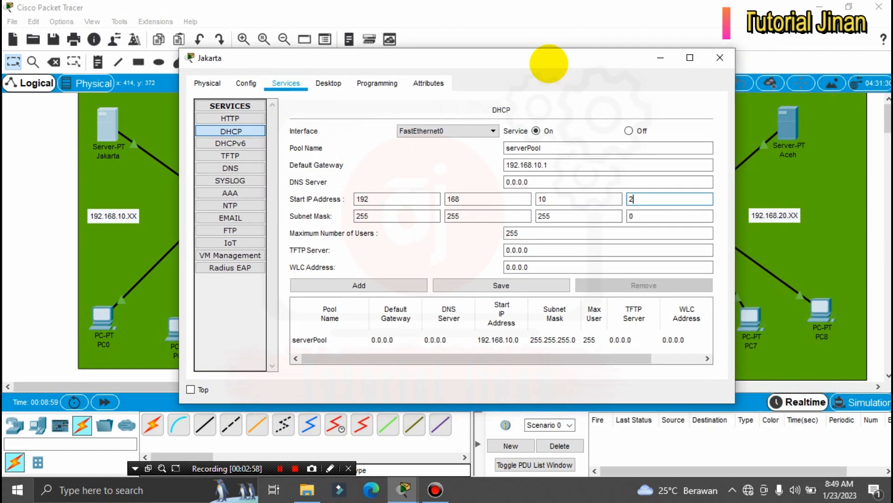
Step: Limit the Jakarta serverPool to a maximum of 10 users, save the pool and close the server's window
double_click(530, 233)
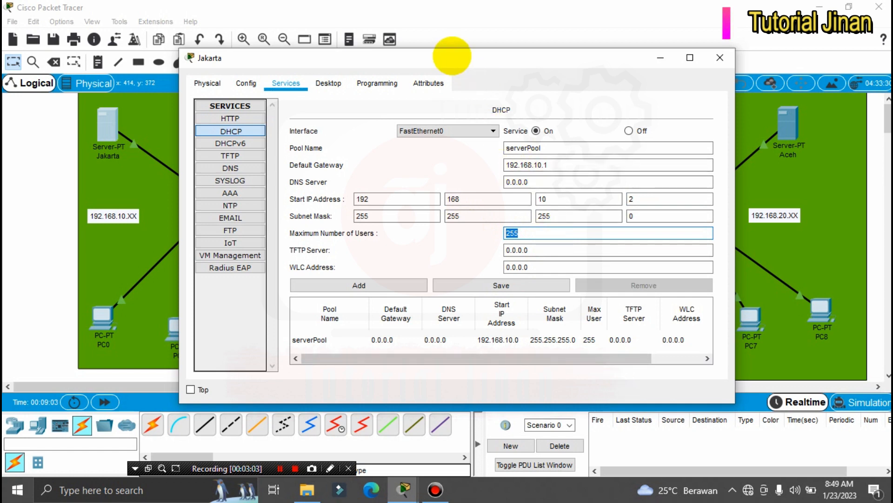
left_click_drag(451, 55, 429, 60)
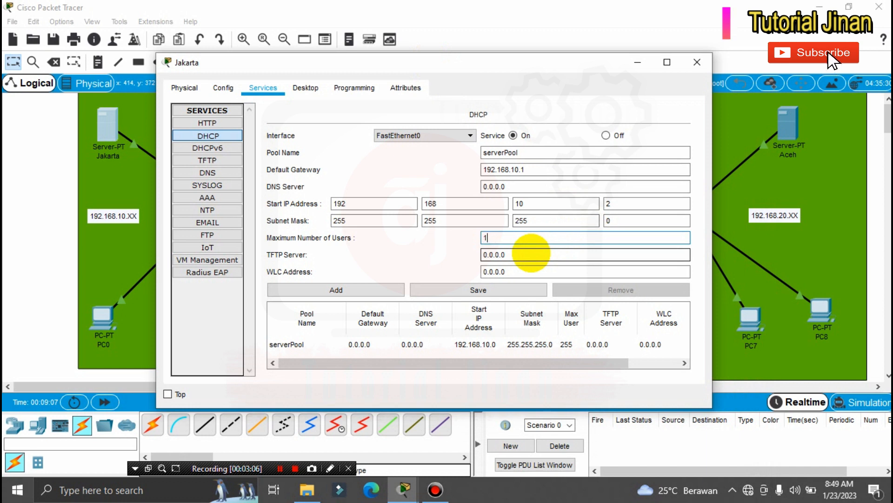
type("0")
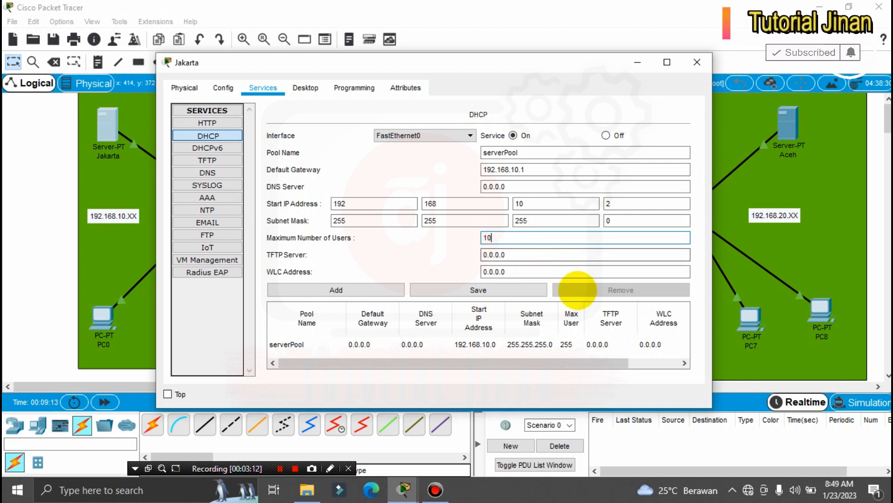
left_click(477, 289)
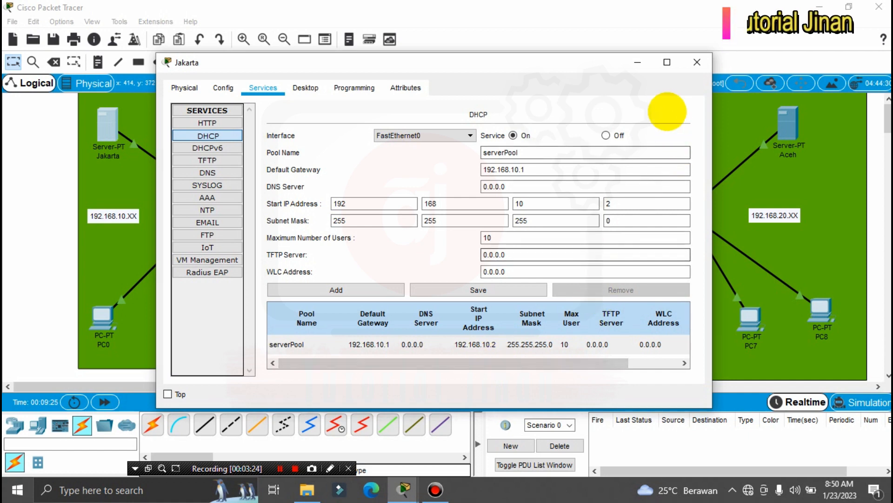
left_click(697, 59)
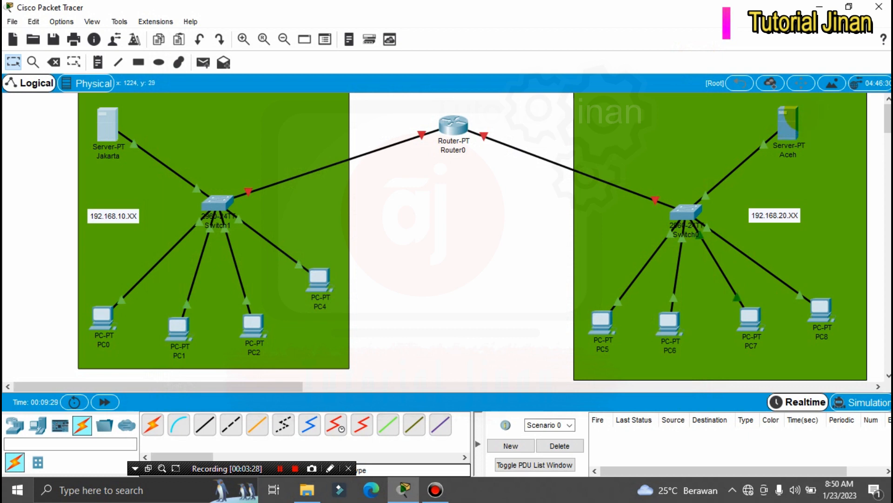
Step: Give the Aceh server the static IP address 192.168.20.5 with subnet mask 255.255.255.0
left_click(793, 126)
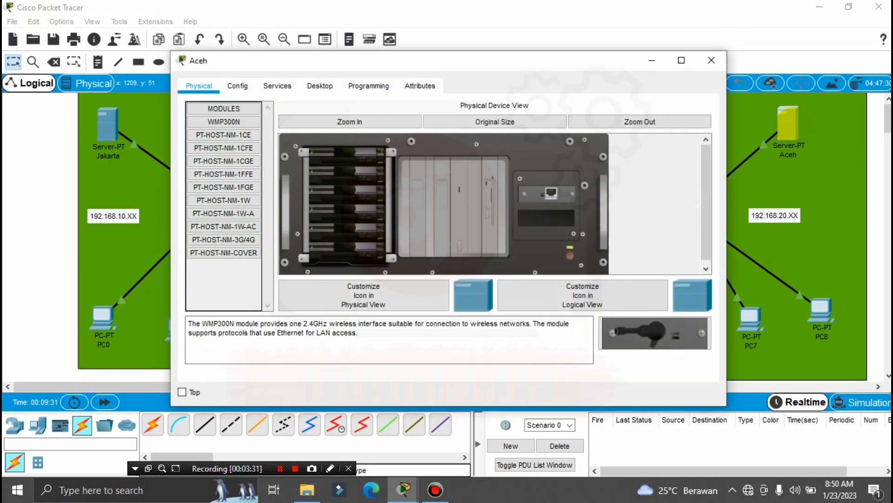
left_click(320, 86)
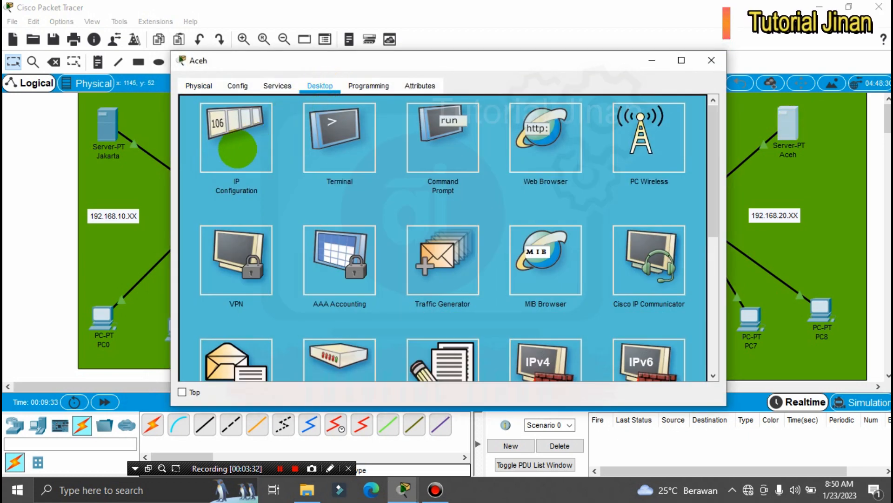
left_click(237, 142)
left_click(371, 120)
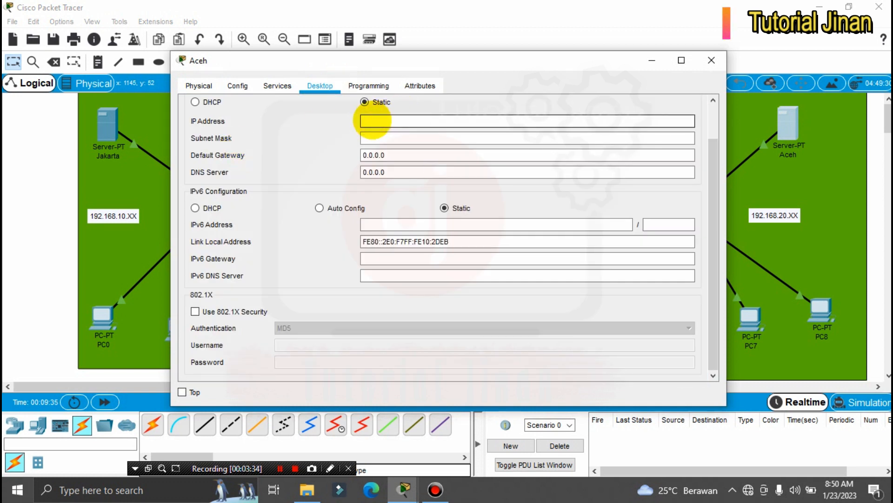
type("192.168")
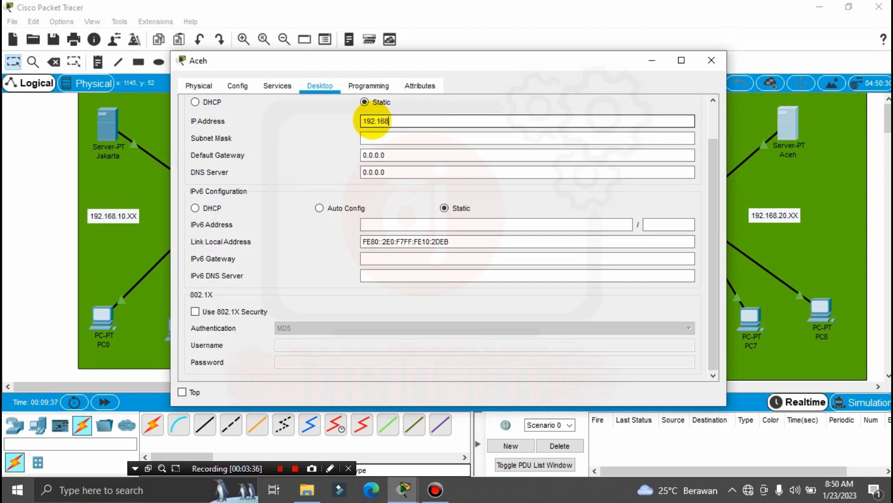
type(".20.5")
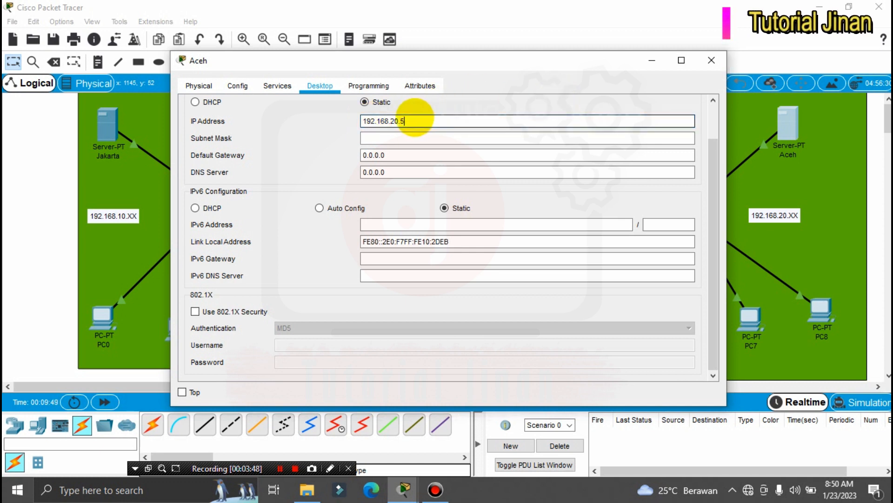
left_click_drag(415, 118, 343, 119)
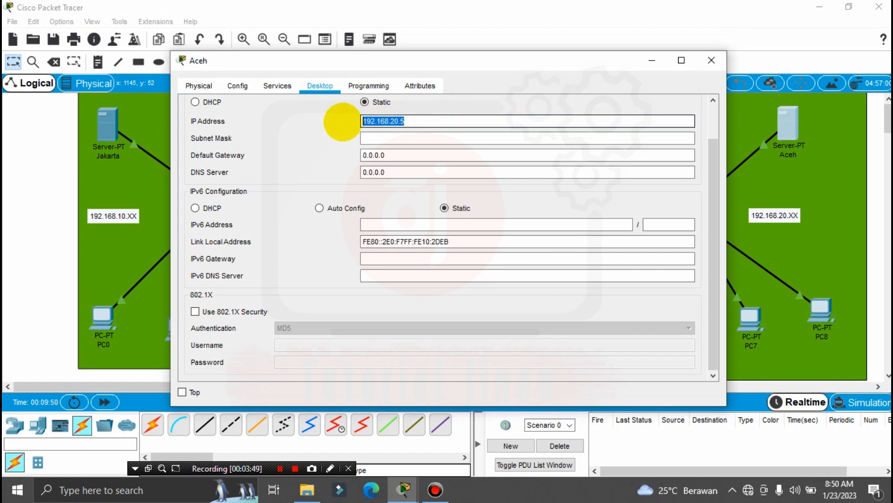
right_click(377, 123)
left_click(372, 181)
left_click(384, 138)
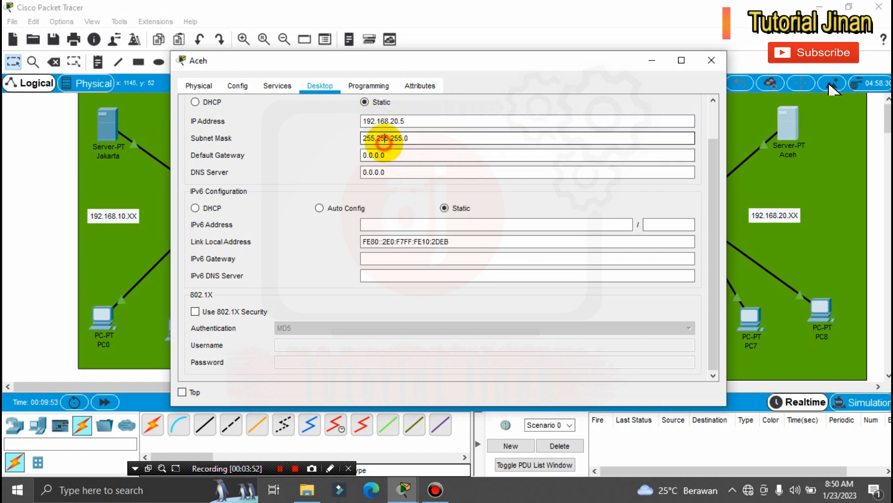
Step: Set the Aceh server's default gateway to 192.168.20.1 and close its IP configuration
key("Tab")
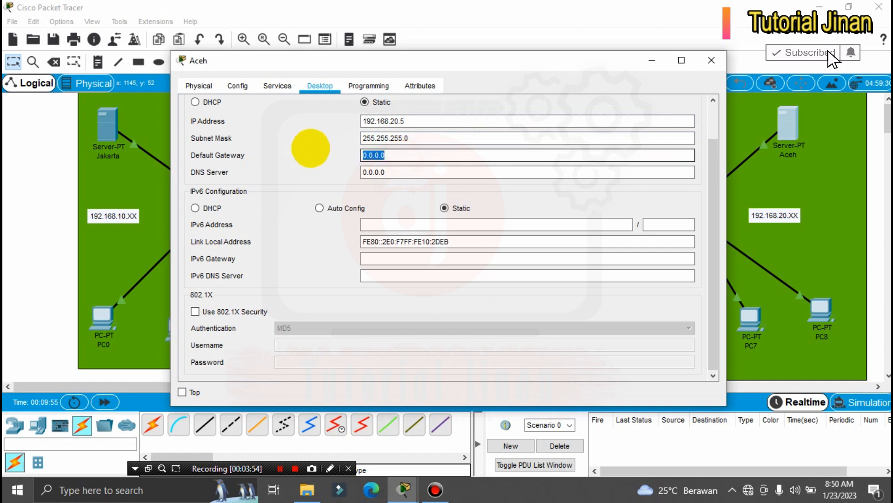
key("BackSpace")
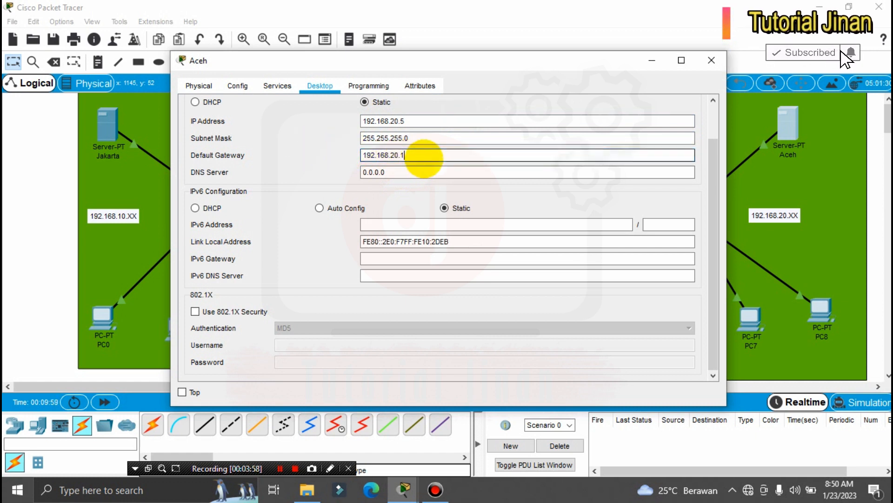
left_click_drag(423, 157, 323, 158)
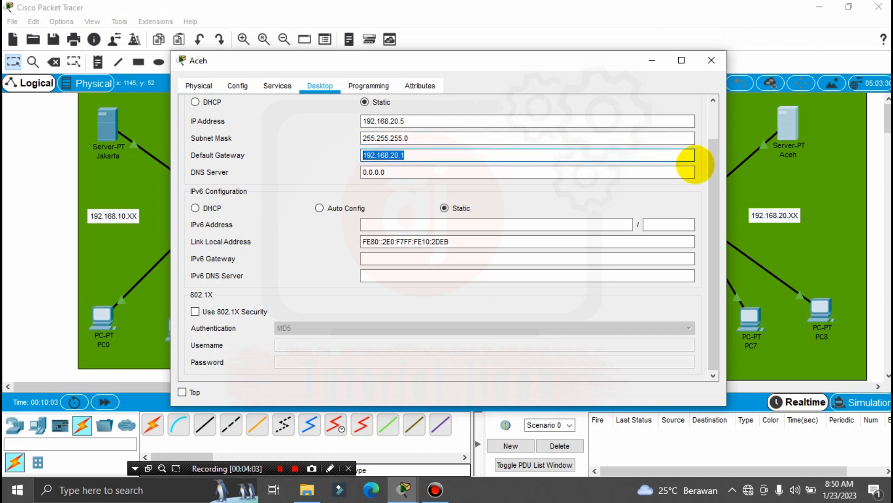
left_click_drag(713, 143, 703, 105)
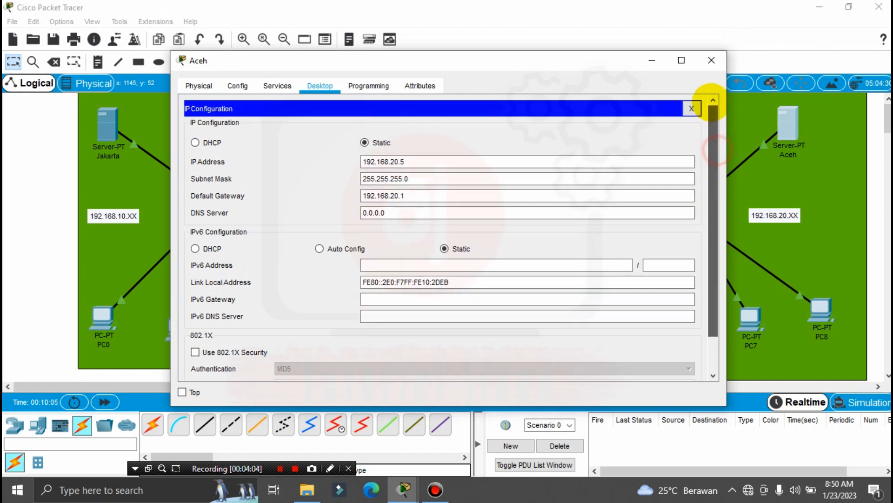
left_click(692, 108)
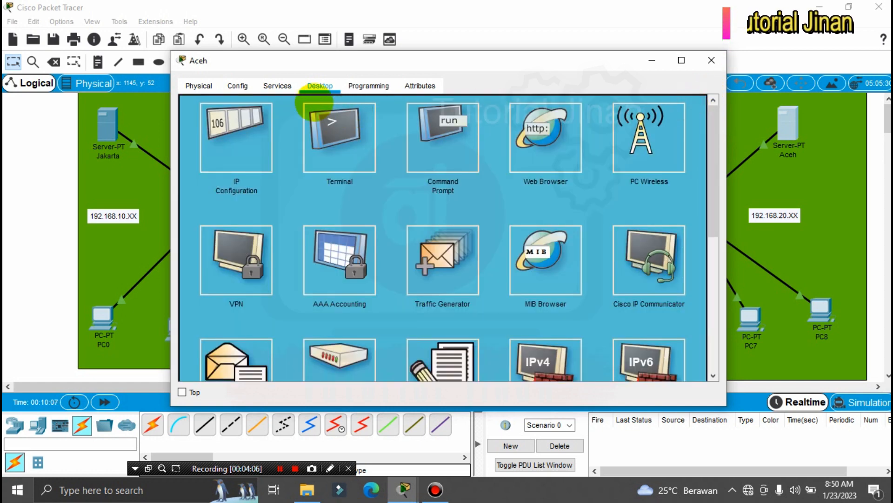
Step: Turn on the DHCP service of the Aceh server for FastEthernet0
left_click(277, 86)
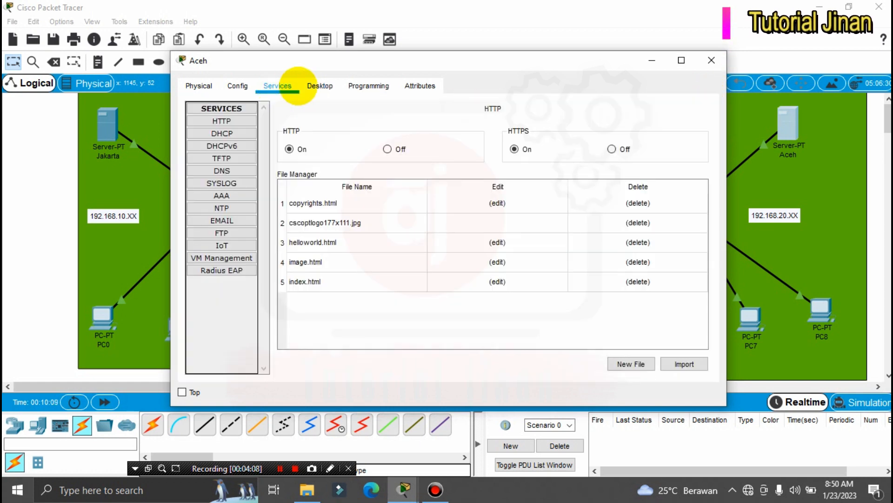
left_click(222, 133)
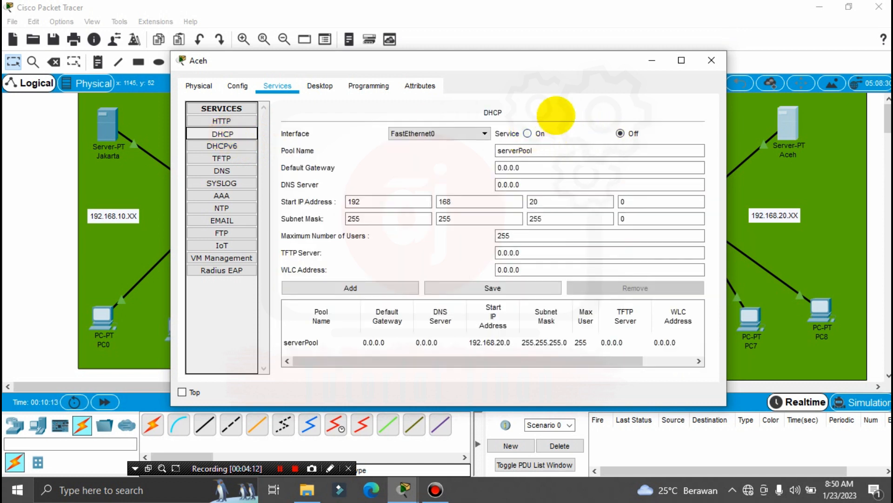
left_click(527, 133)
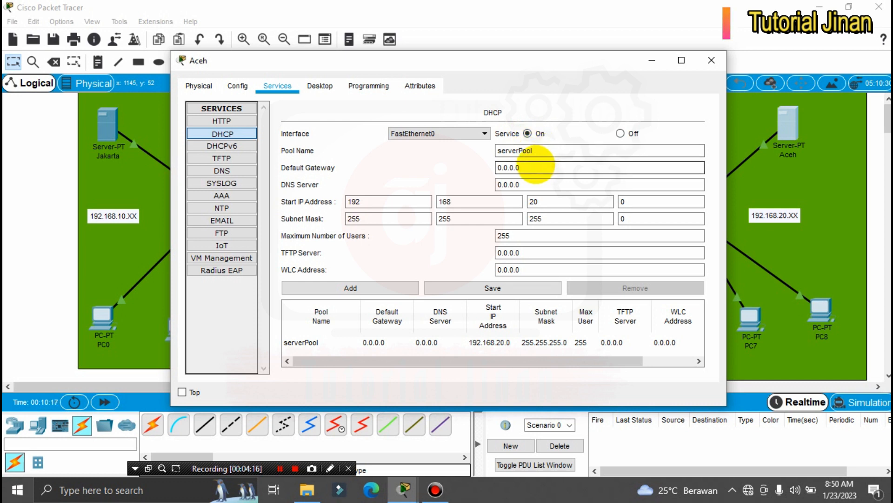
Step: Set the Aceh serverPool default gateway to 192.168.20.1 and its start IP address to 192.168.20.2
left_click_drag(536, 165, 379, 170)
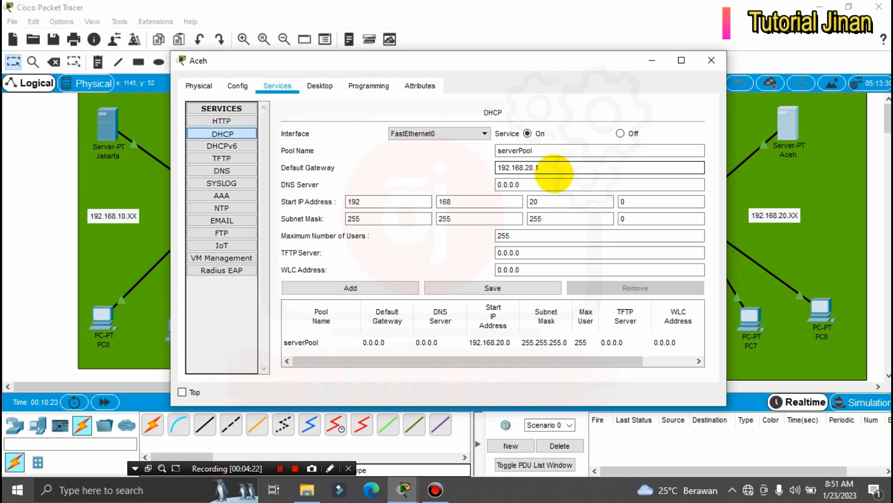
left_click(644, 201)
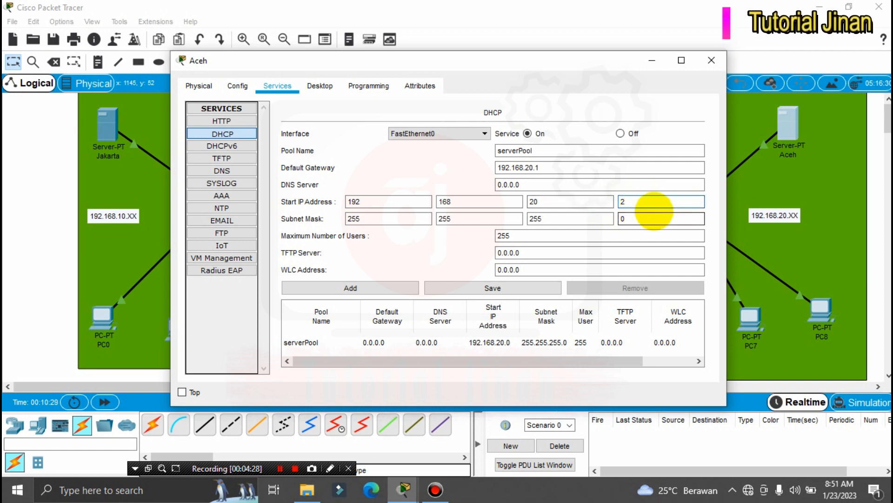
left_click_drag(598, 64, 430, 65)
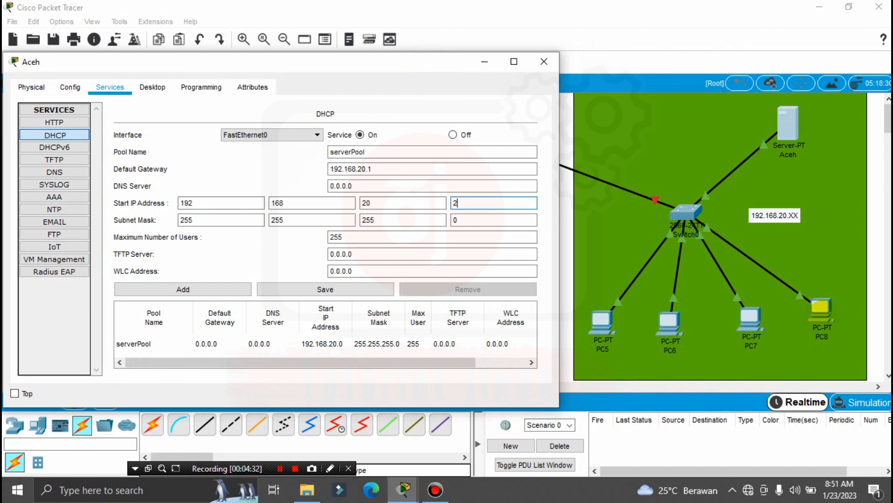
left_click_drag(425, 59, 596, 51)
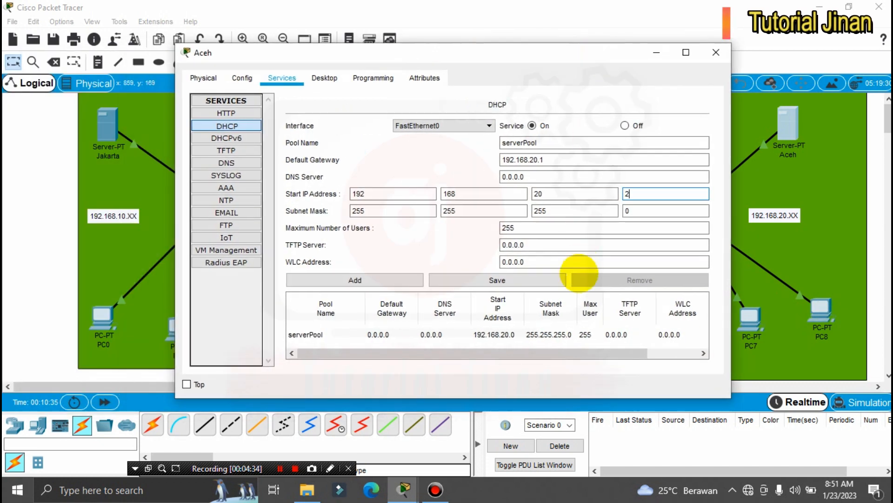
Step: Limit the Aceh serverPool to a maximum of 10 users, save the pool and close the server's window
double_click(522, 227)
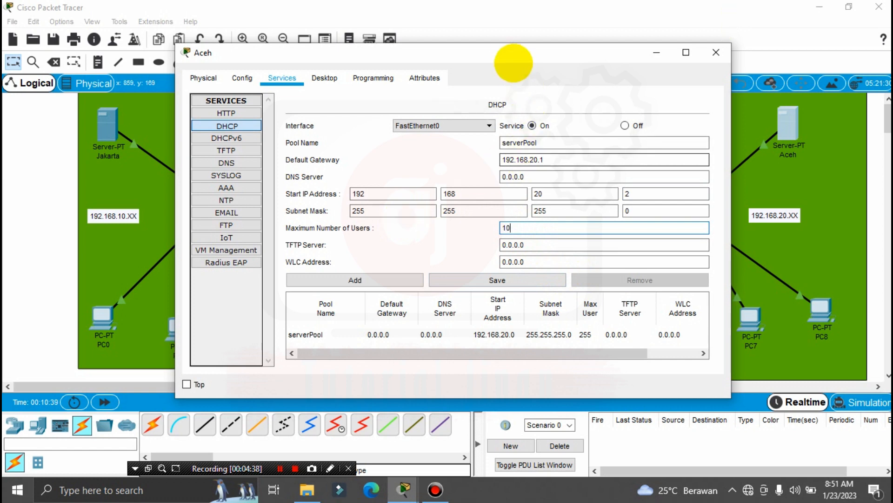
left_click_drag(507, 49, 425, 63)
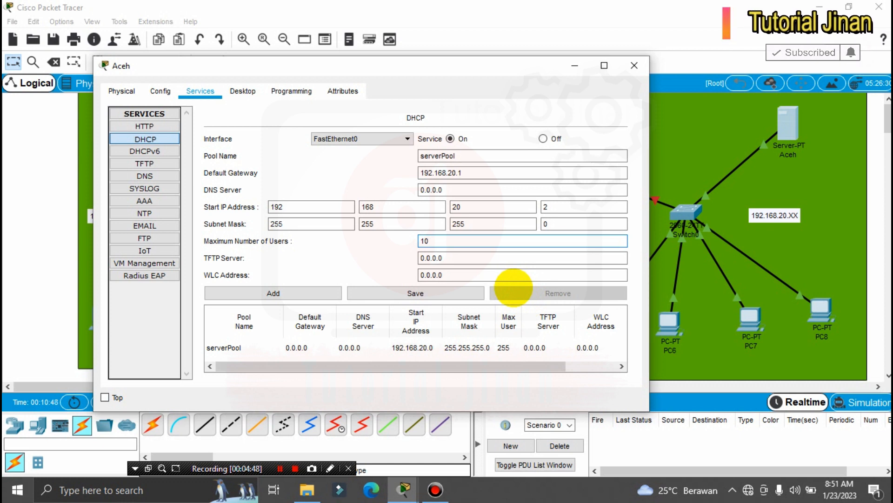
left_click(416, 293)
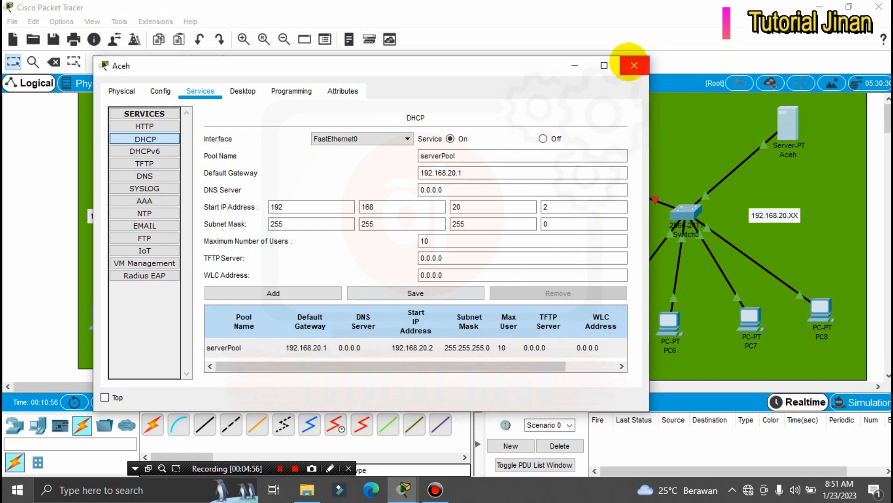
left_click(632, 65)
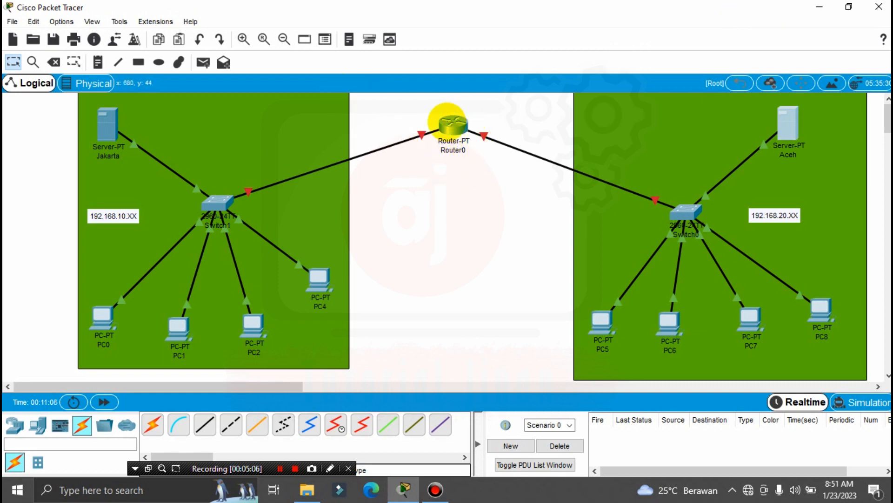
Step: Give Router0's FastEthernet0/0 interface the IP address 192.168.20.1 with subnet mask 255.255.255.0
left_click(456, 123)
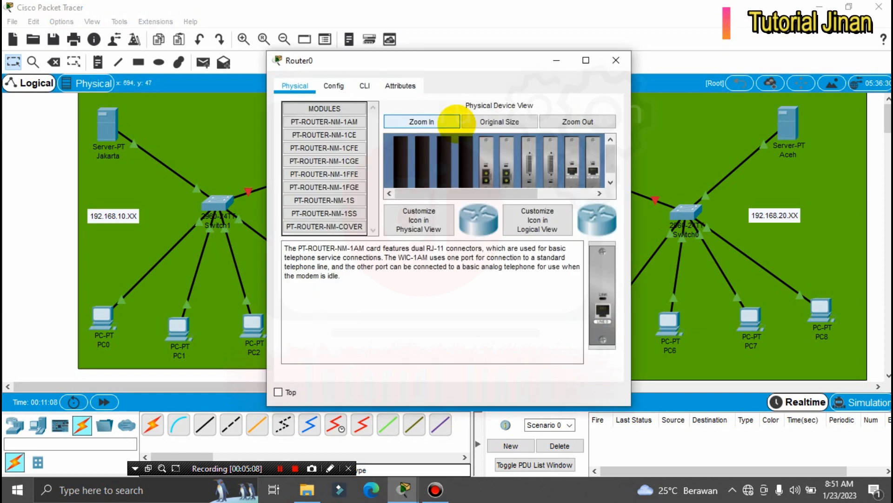
left_click(614, 59)
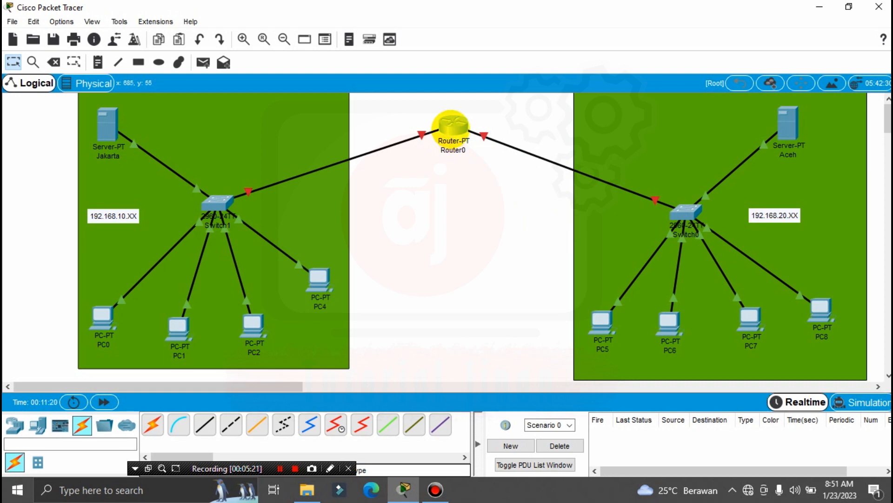
left_click(449, 126)
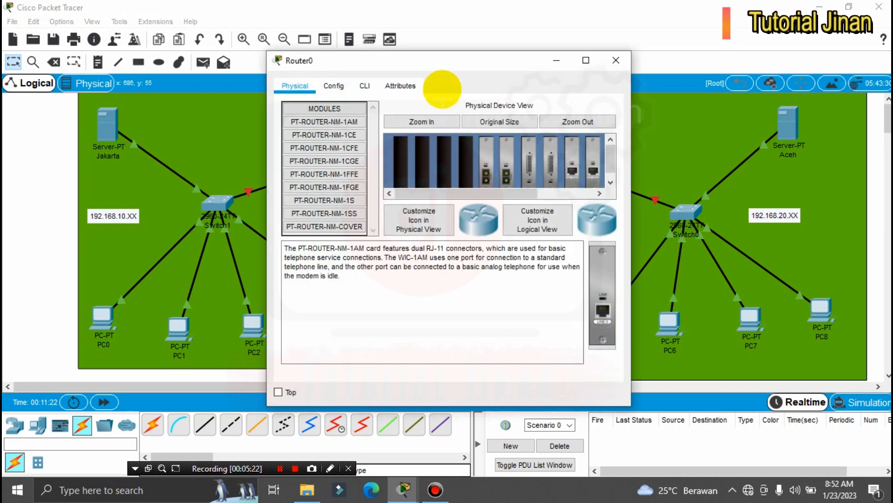
left_click_drag(432, 58, 432, 90)
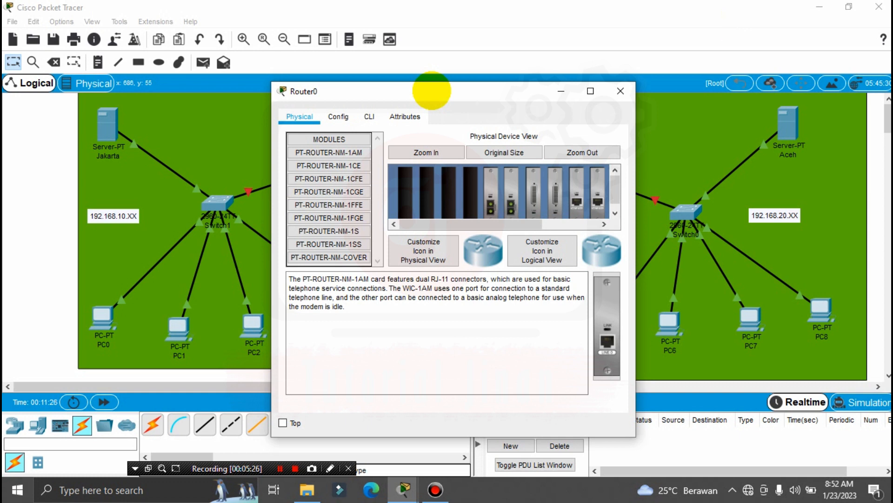
left_click(338, 116)
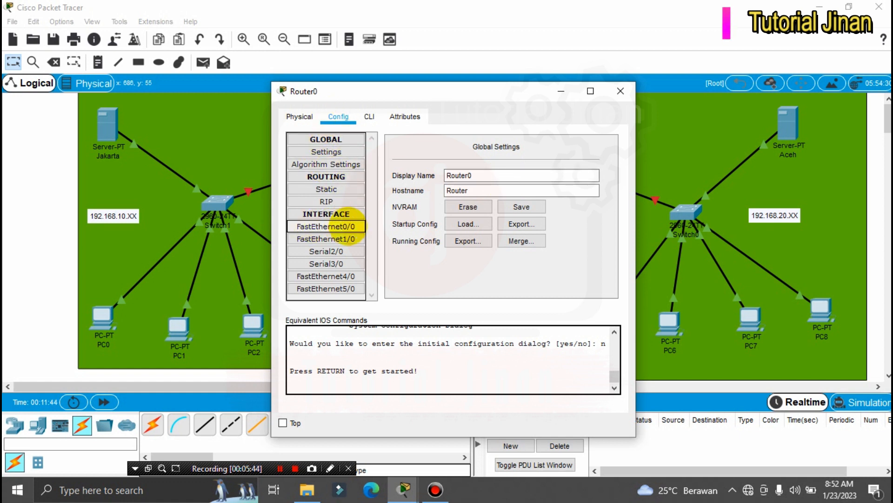
left_click(346, 226)
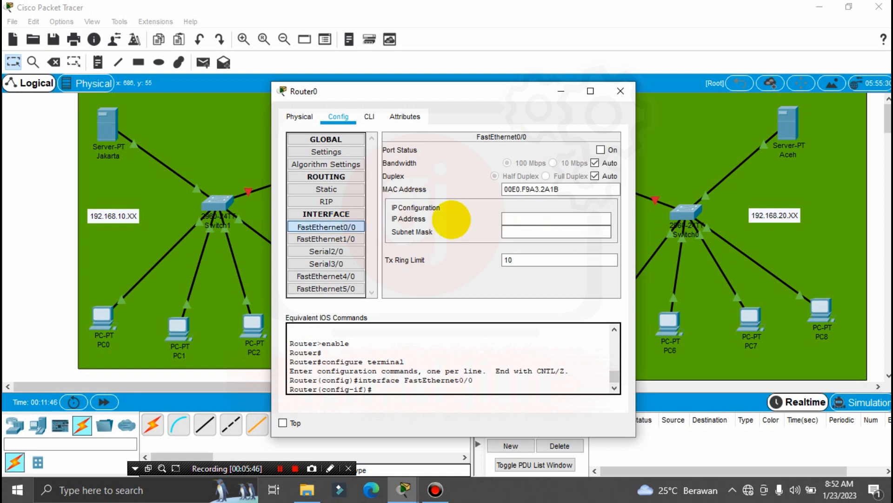
left_click(533, 217)
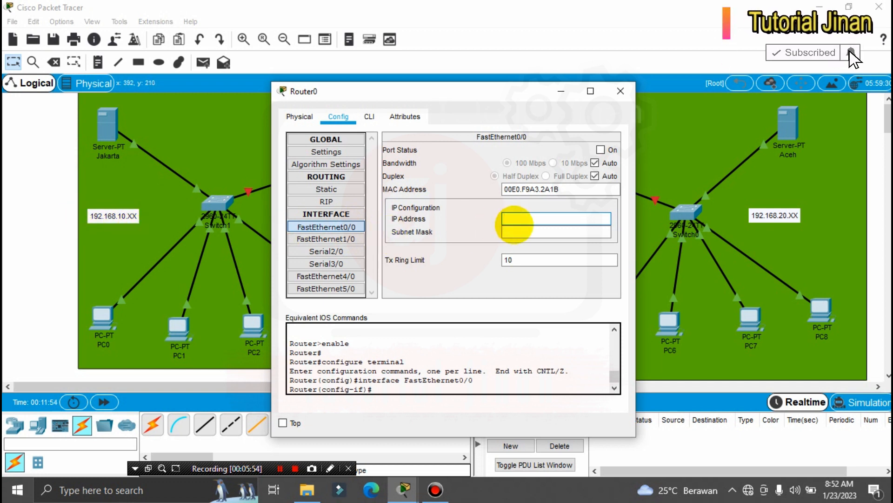
type("192.168.20.5")
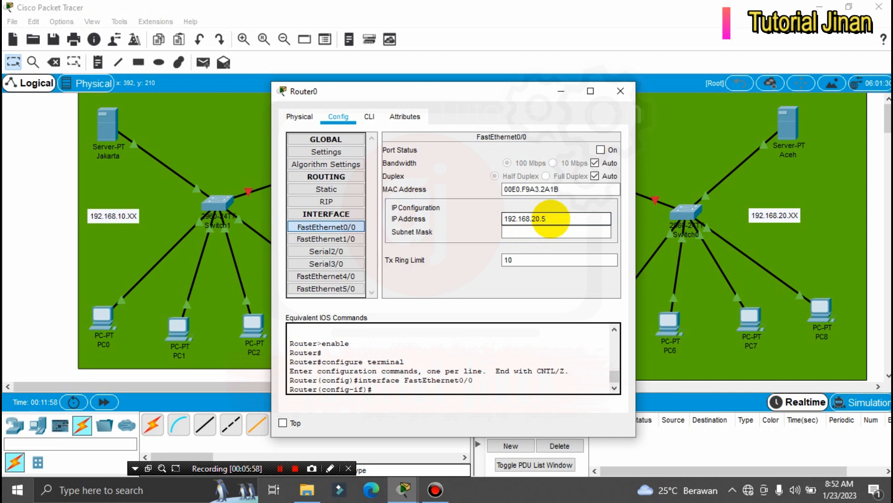
key("BackSpace")
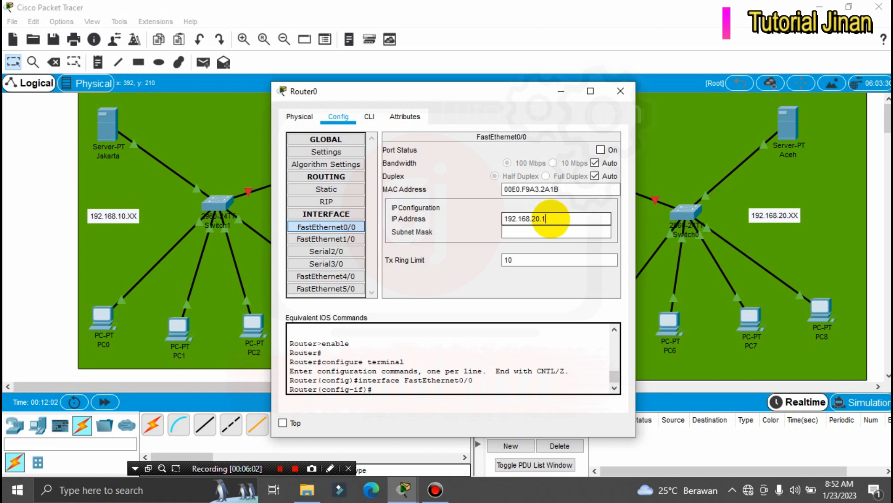
left_click(518, 232)
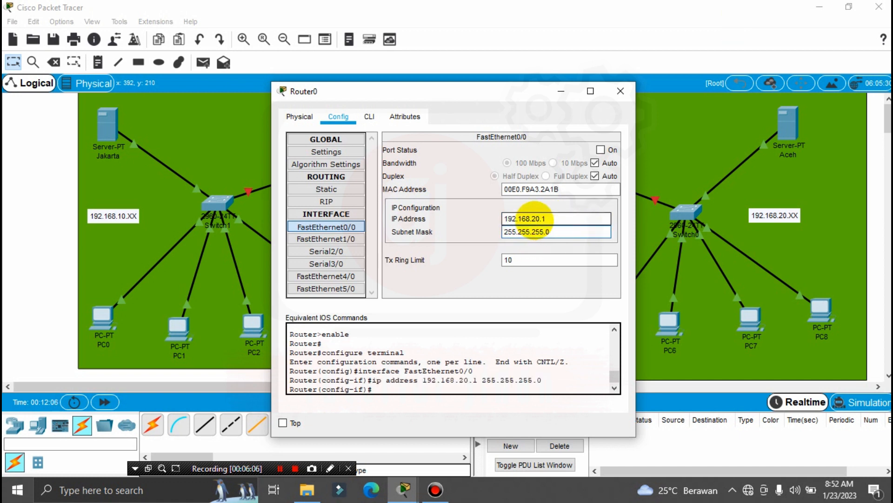
Step: Correct the IP address of Router0's FastEthernet0/0 interface to 192.168.10.1
left_click(520, 219)
key("BackSpace")
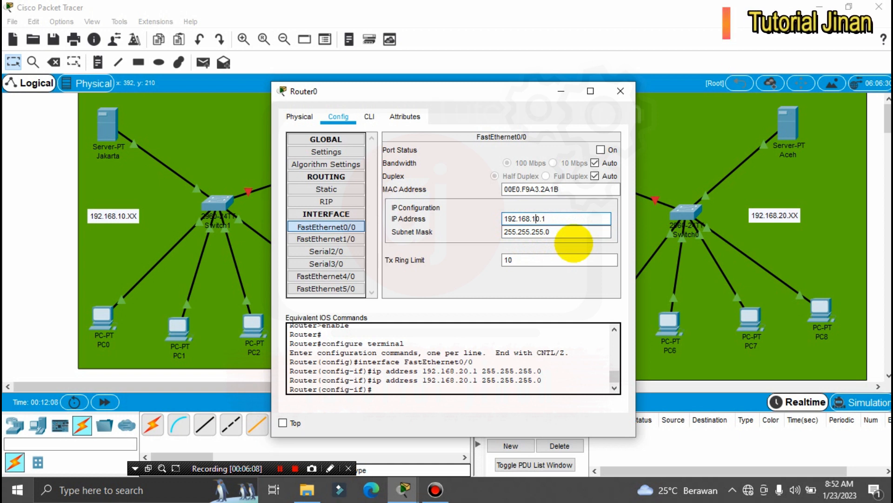
type("1")
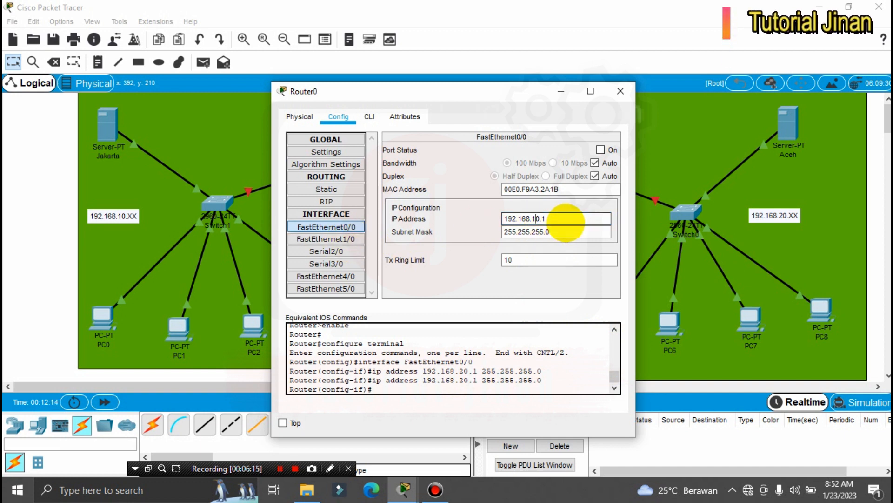
left_click(558, 232)
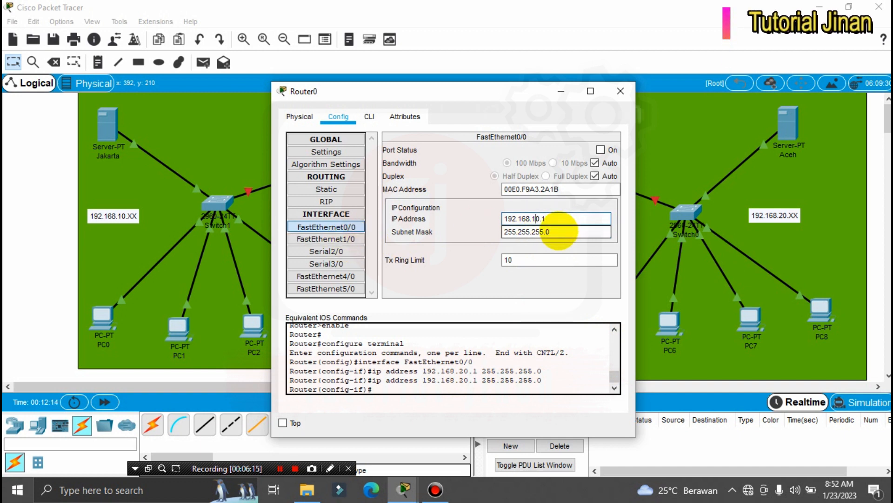
Step: Give Router0's FastEthernet1/0 interface the IP address 192.168.20.1 with subnet mask 255.255.255.0
left_click(326, 239)
left_click(531, 220)
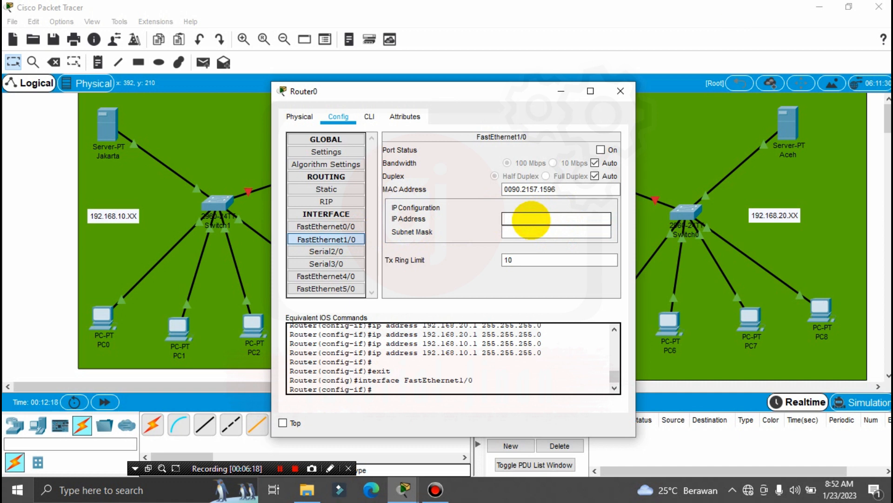
type("192.168.20.5")
key("BackSpace")
type("1")
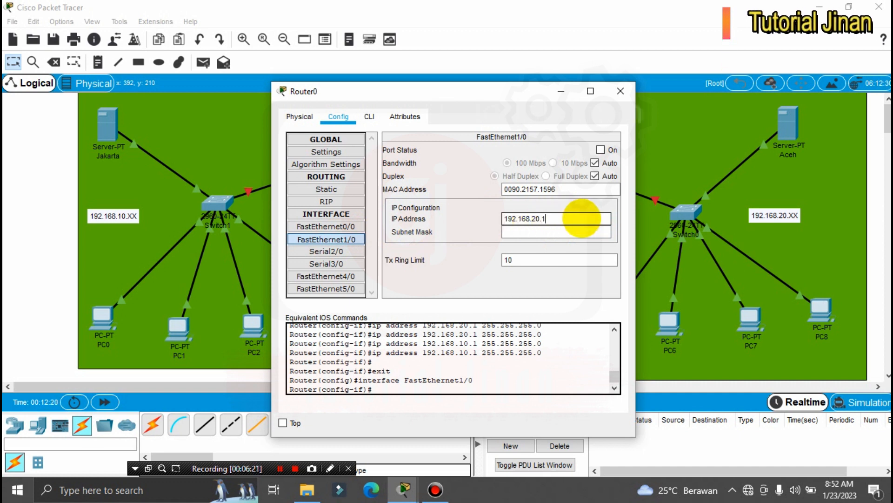
left_click(514, 232)
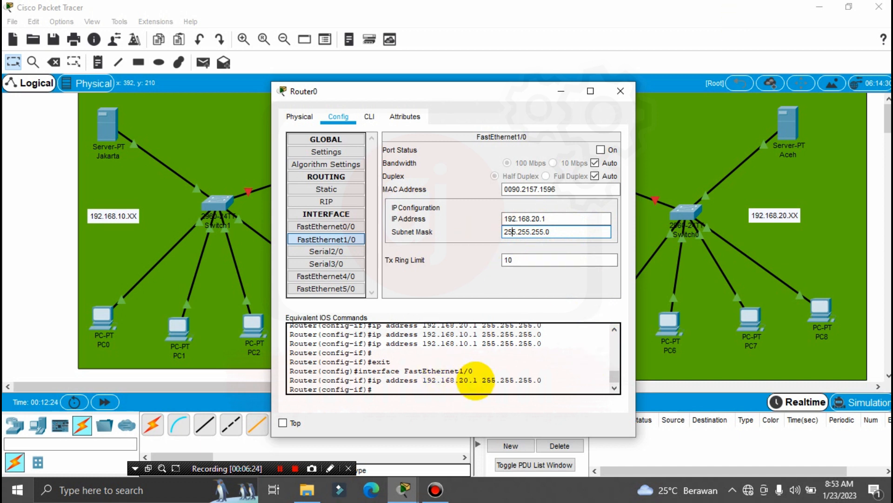
Step: Review the ip address commands of FastEthernet1/0 and FastEthernet0/0 in the equivalent IOS commands
left_click(547, 383)
left_click_drag(547, 383, 391, 383)
left_click(320, 226)
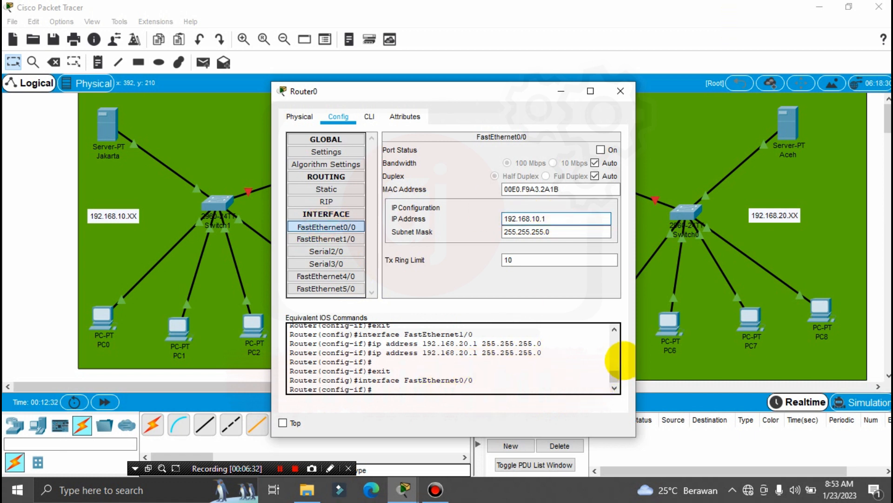
left_click(614, 373)
left_click_drag(614, 373, 376, 381)
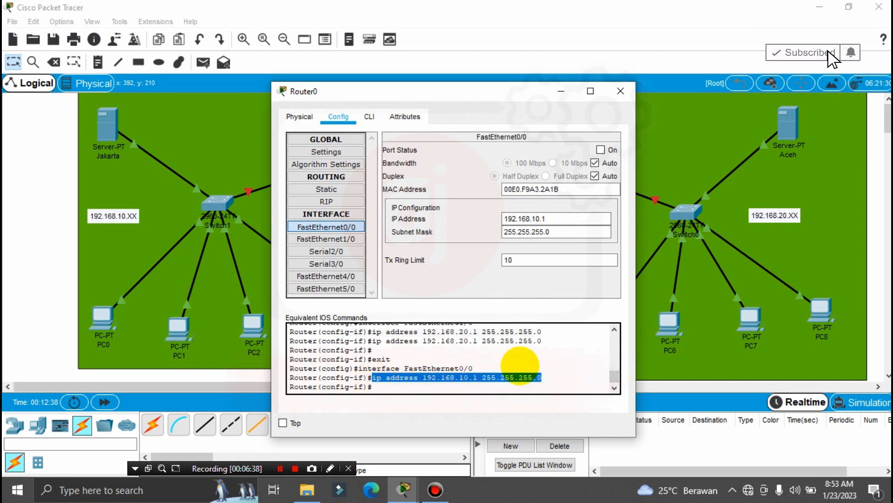
left_click_drag(614, 374, 614, 340)
Step: Turn on the ports FastEthernet1/0 and FastEthernet0/0 of Router0 and close the router's window
left_click(331, 239)
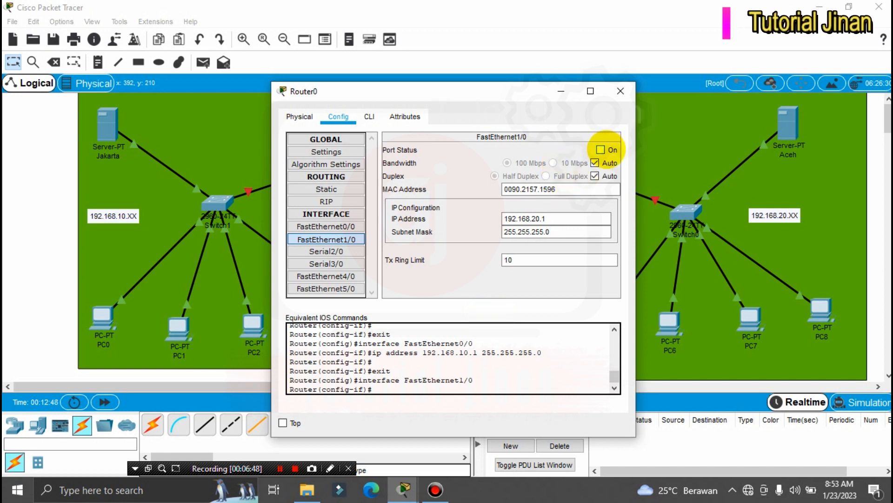
left_click(603, 150)
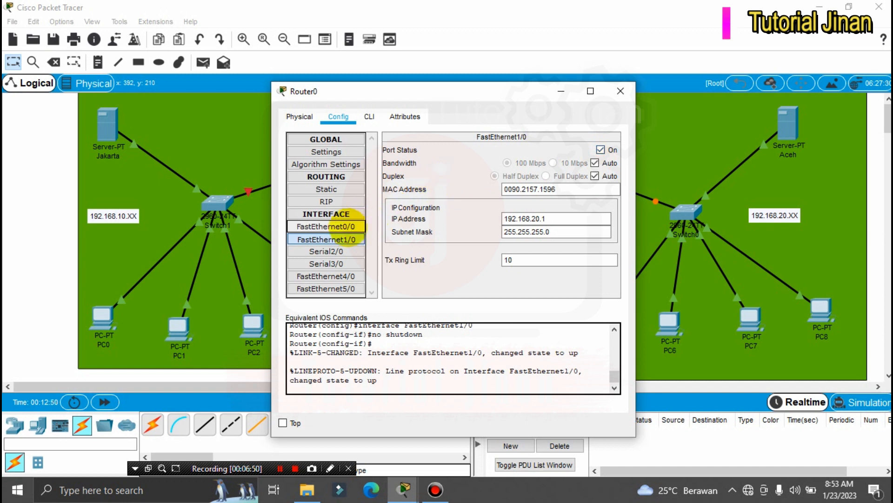
left_click(326, 226)
left_click(601, 149)
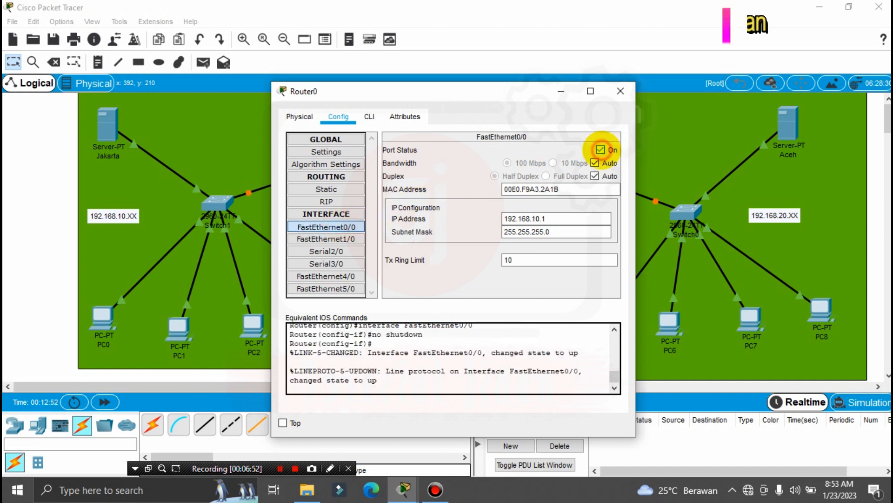
left_click(566, 219)
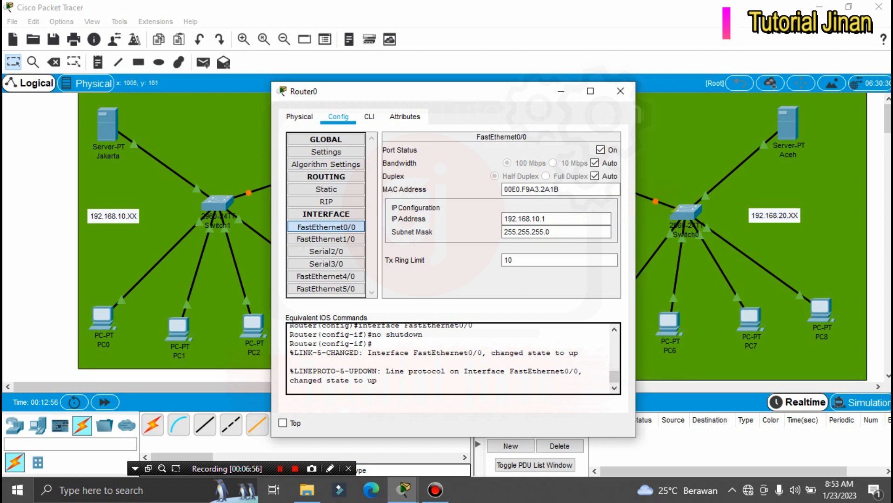
left_click(619, 91)
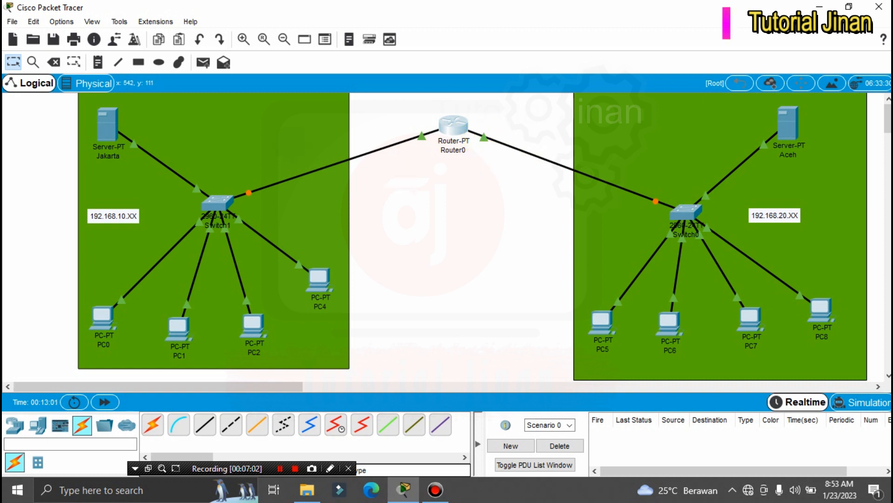
Step: Choose the rectangle drawing tool and set its fill color to yellow (#ffff00)
left_click(139, 62)
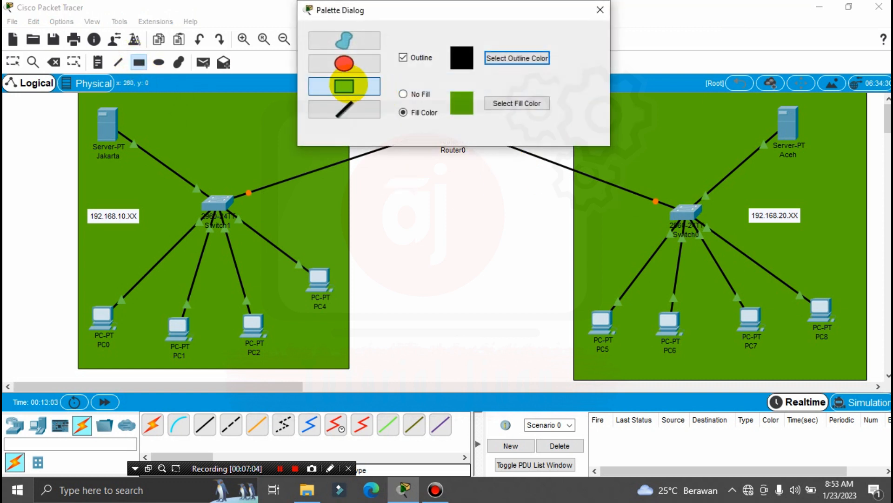
left_click(514, 103)
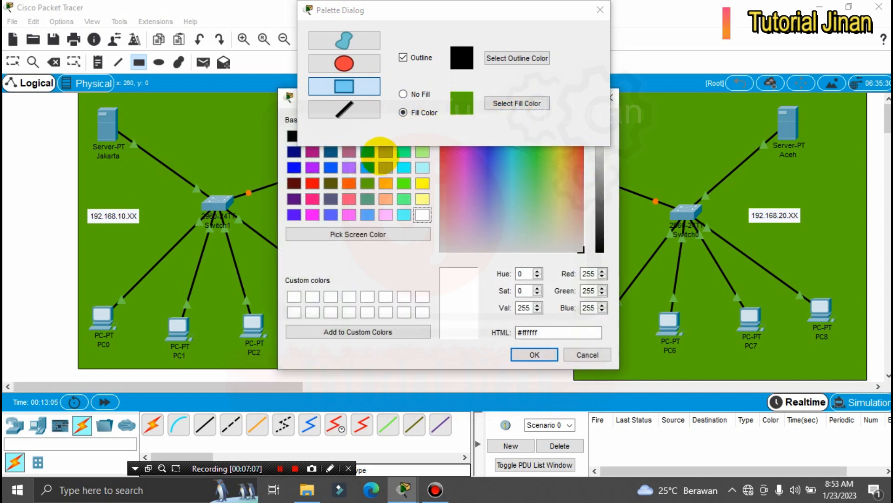
left_click(313, 183)
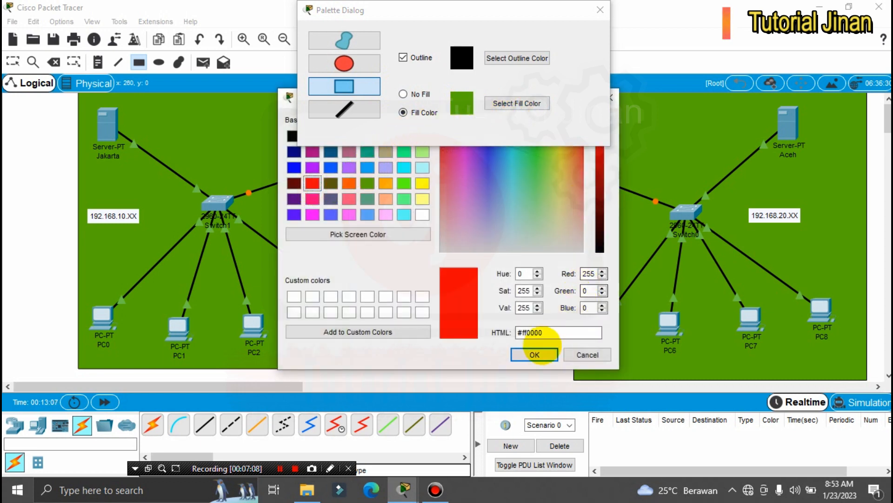
left_click(422, 183)
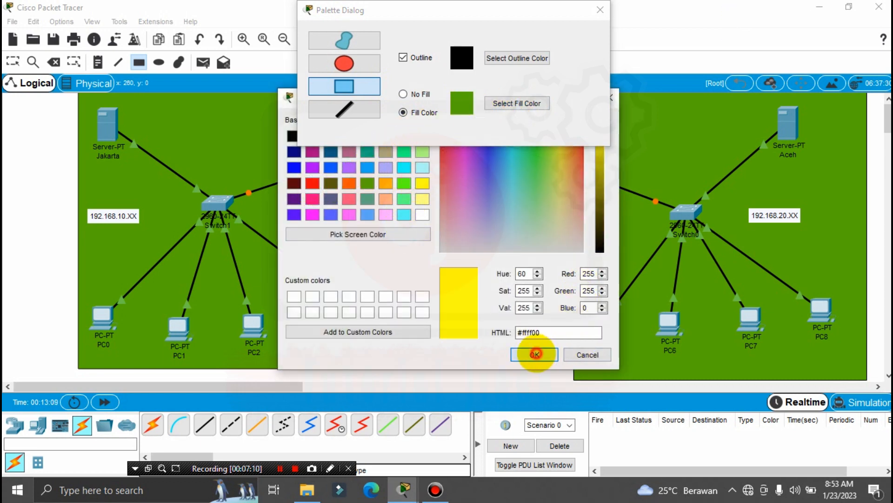
left_click(535, 354)
left_click(601, 10)
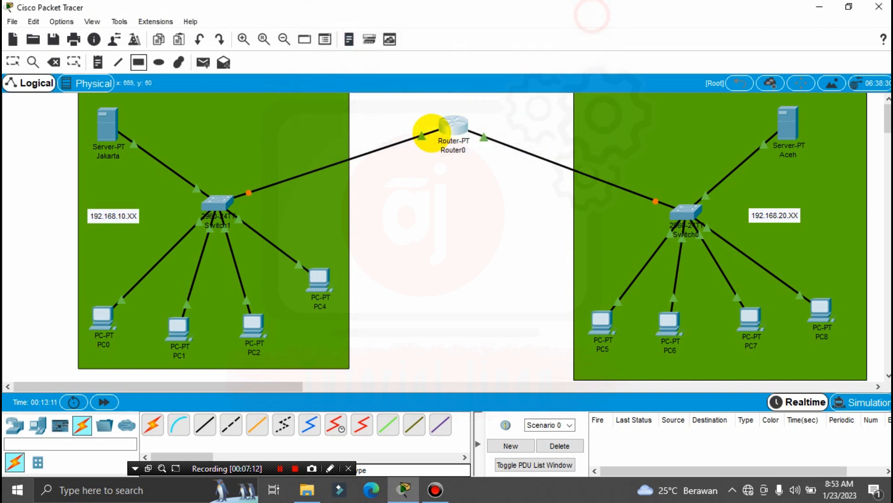
Step: Draw a yellow rectangle around Router0 and delete the stray small square between the two network areas
left_click_drag(392, 100, 522, 192)
left_click(533, 324)
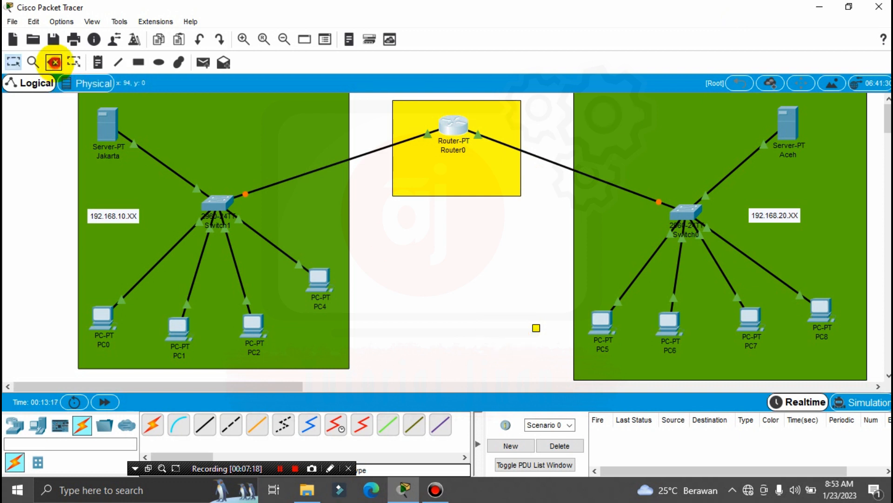
left_click(54, 62)
left_click(403, 261)
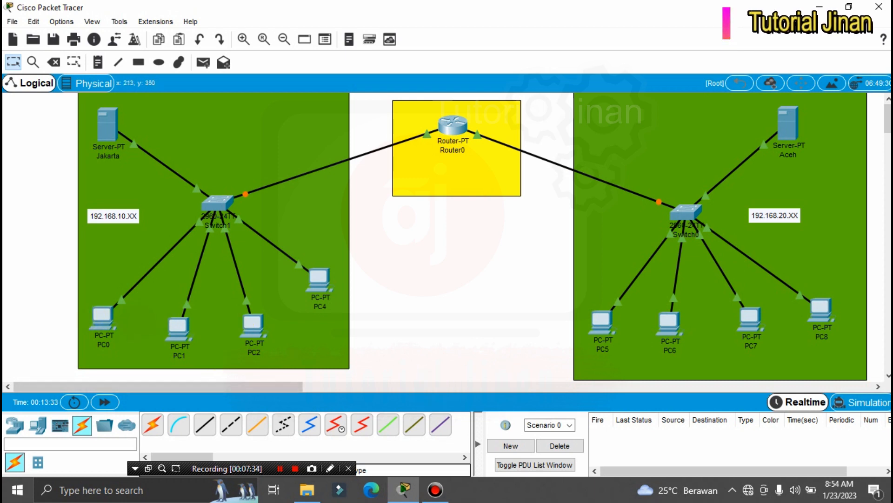
Step: Switch PC0's IPv4 configuration to DHCP and close its window
left_click(109, 326)
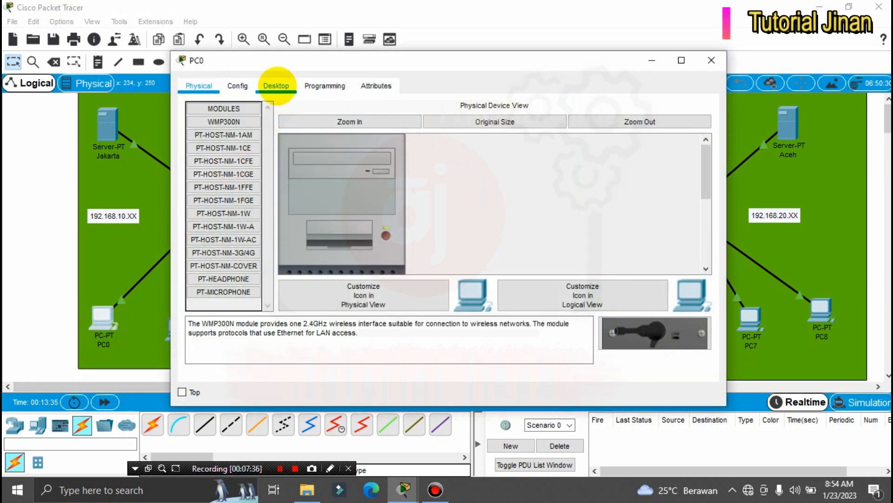
left_click(276, 86)
left_click(250, 149)
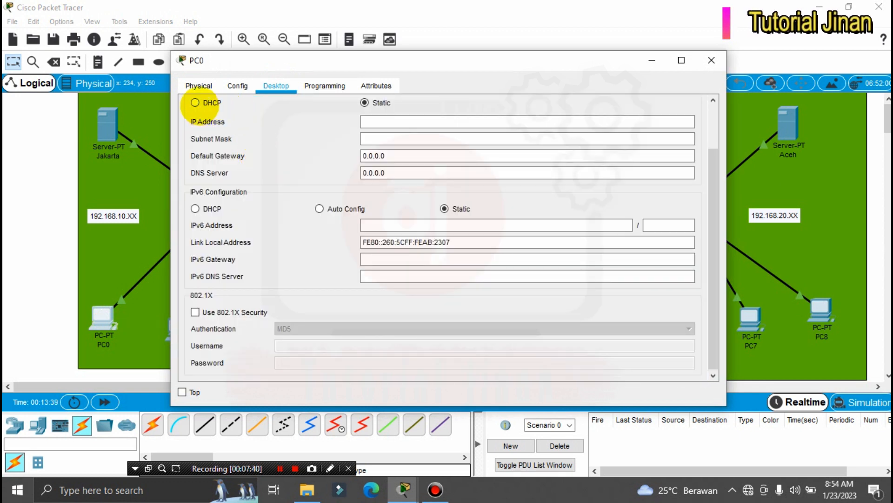
left_click(195, 102)
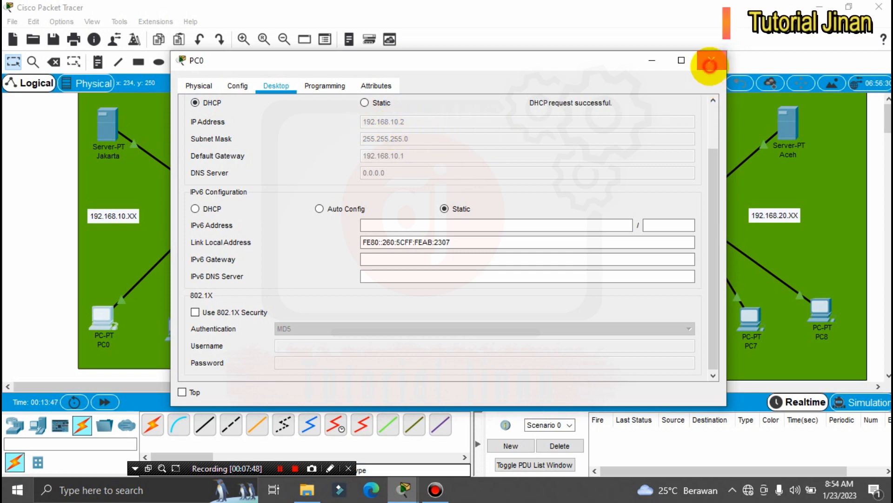
left_click(710, 64)
Step: Switch PC1's IPv4 configuration to DHCP and close its window
double_click(178, 326)
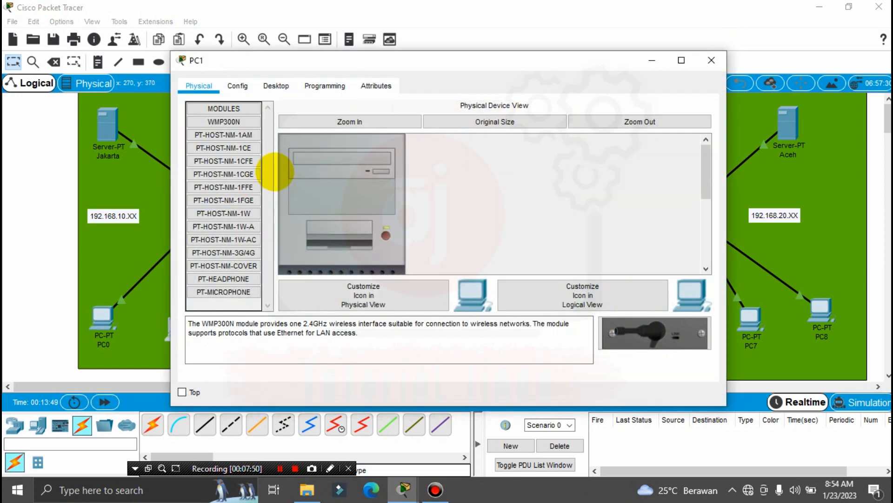
left_click(276, 85)
left_click(237, 170)
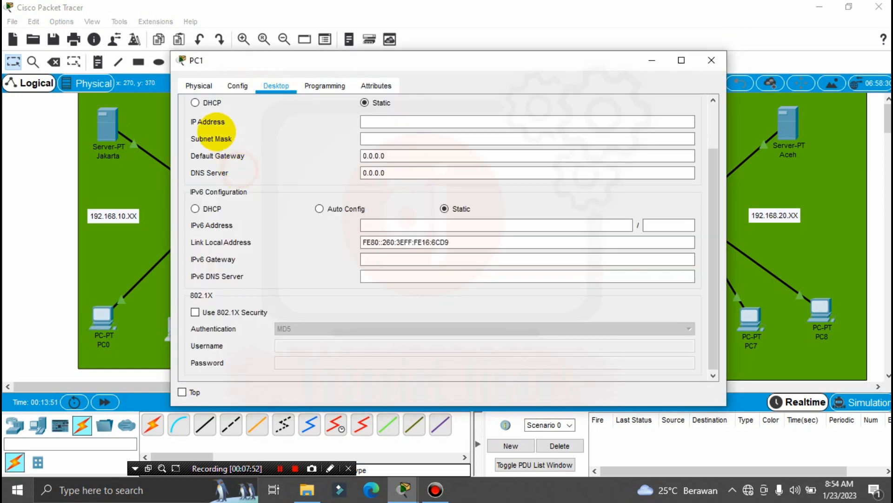
left_click(205, 103)
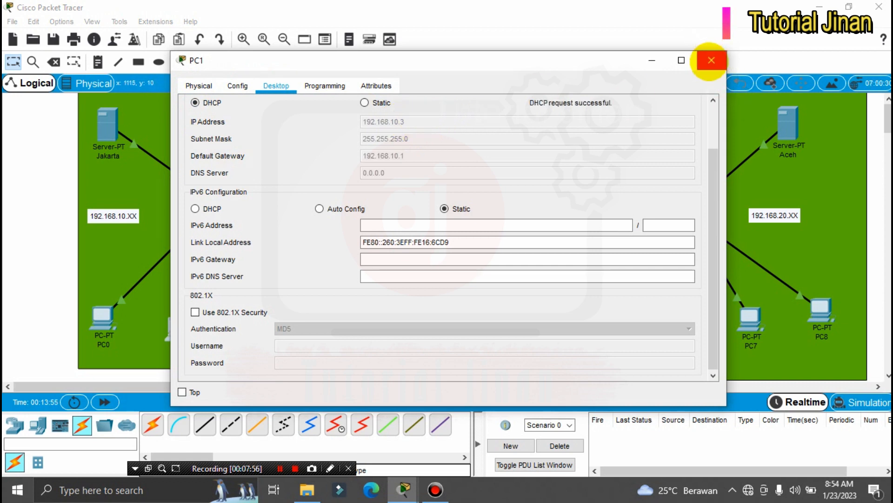
left_click(711, 60)
Step: Switch PC2's IPv4 configuration to DHCP and close its window
left_click(252, 322)
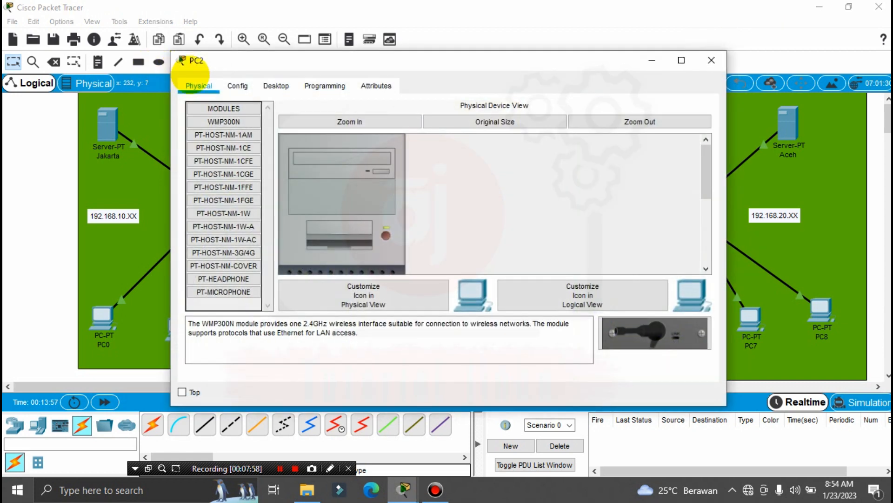
left_click(238, 87)
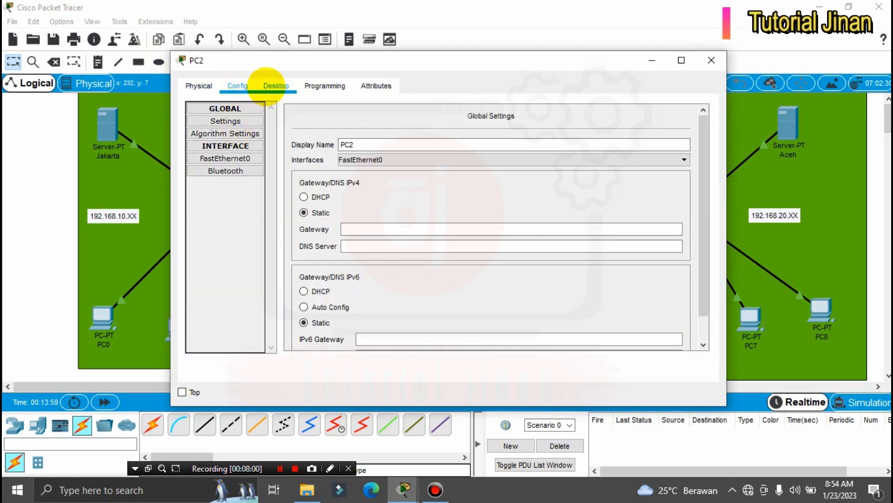
left_click(267, 86)
left_click(234, 141)
left_click(195, 103)
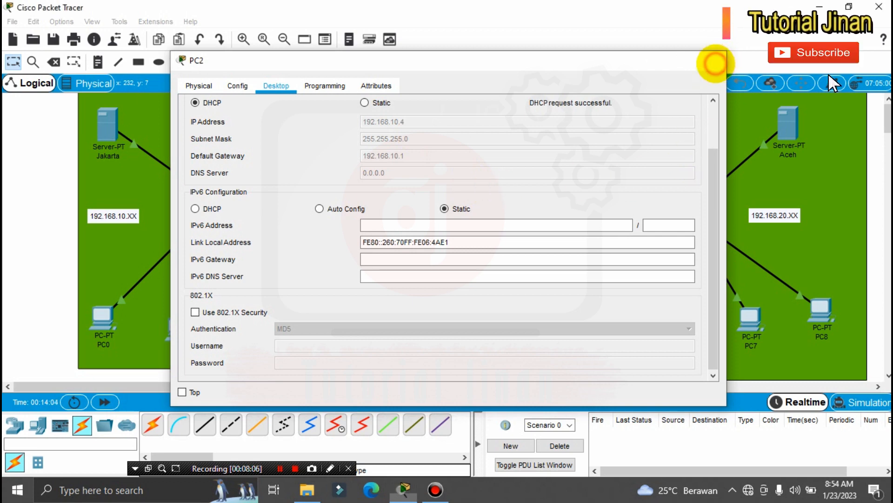
left_click(711, 61)
Step: Switch PC4's IPv4 configuration to DHCP and close its window
left_click(314, 284)
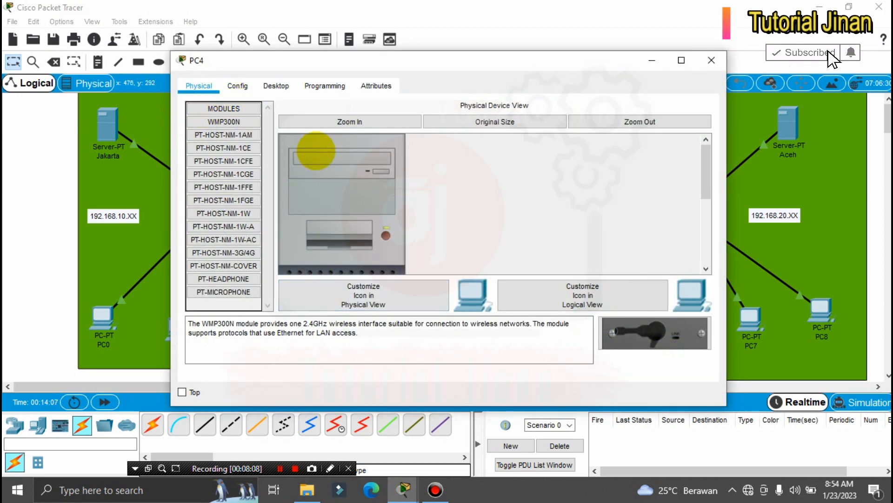
left_click(237, 86)
left_click(275, 85)
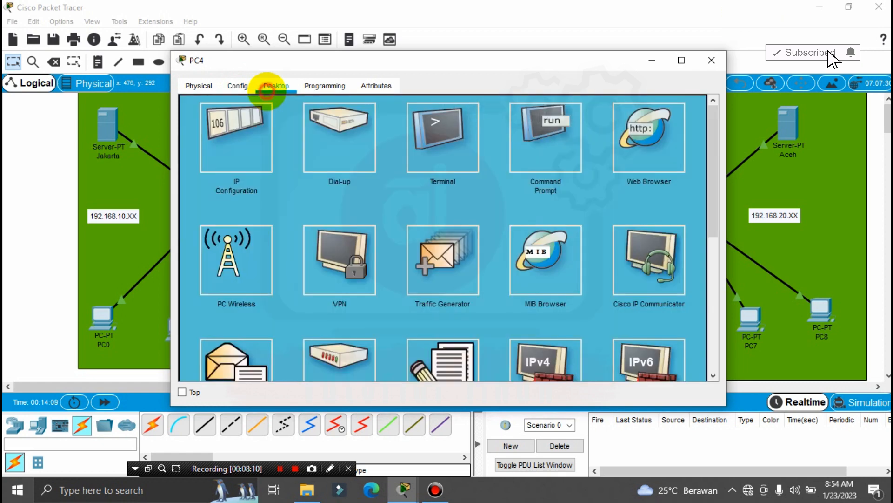
left_click(235, 149)
left_click(201, 103)
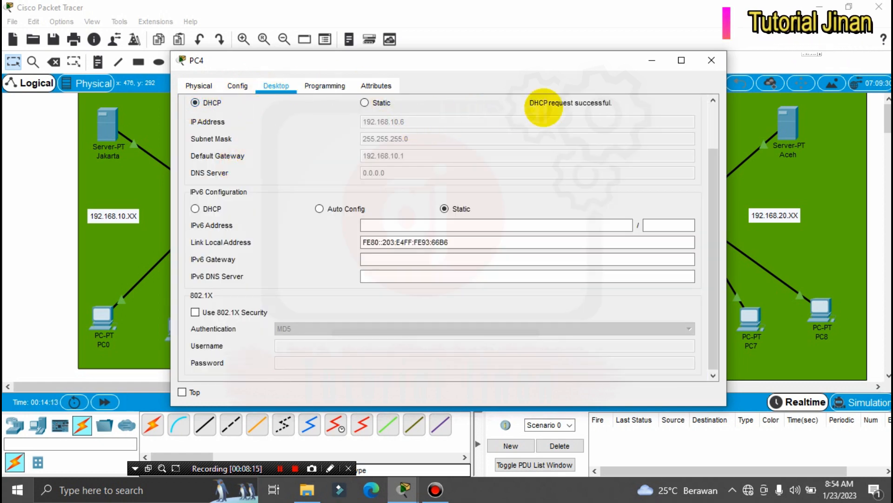
left_click(712, 60)
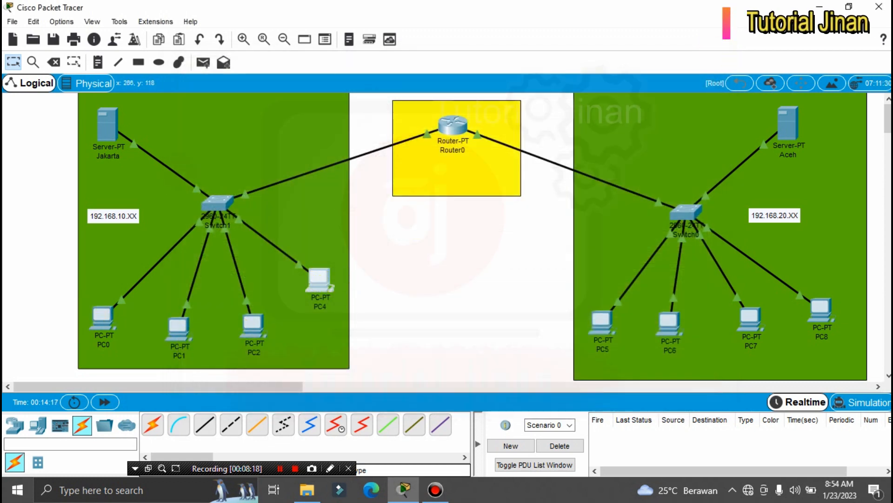
Step: Switch PC5's IPv4 configuration in the 192.168.20.XX network to DHCP and close its window
left_click(601, 320)
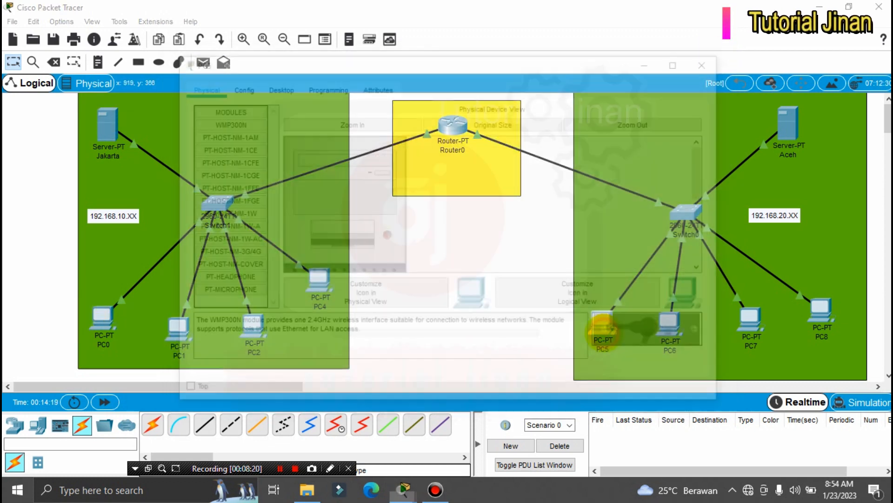
left_click(276, 86)
left_click(218, 160)
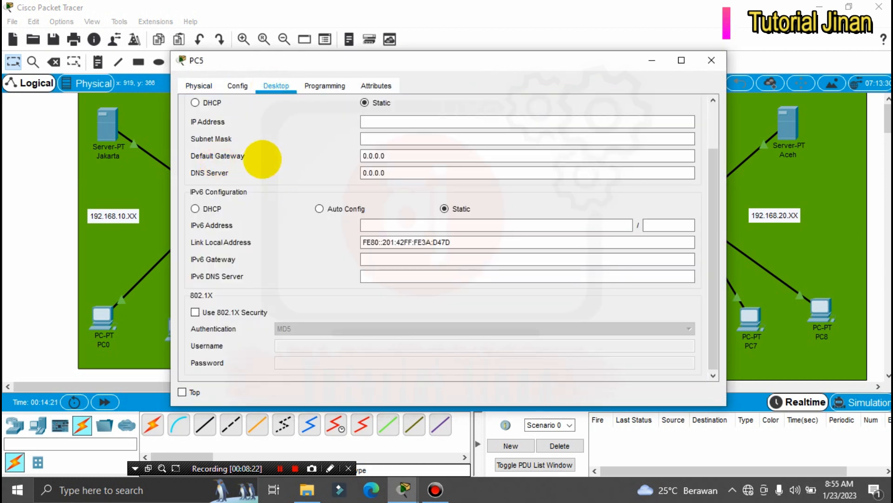
left_click(204, 102)
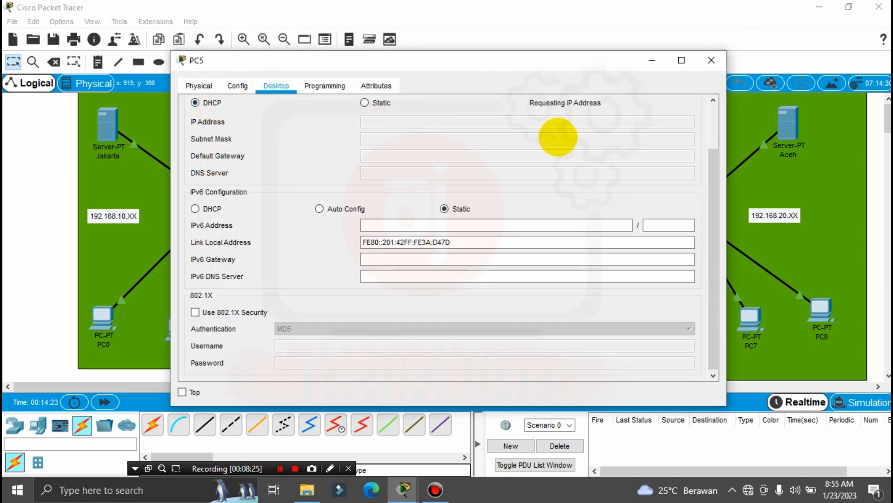
left_click(711, 60)
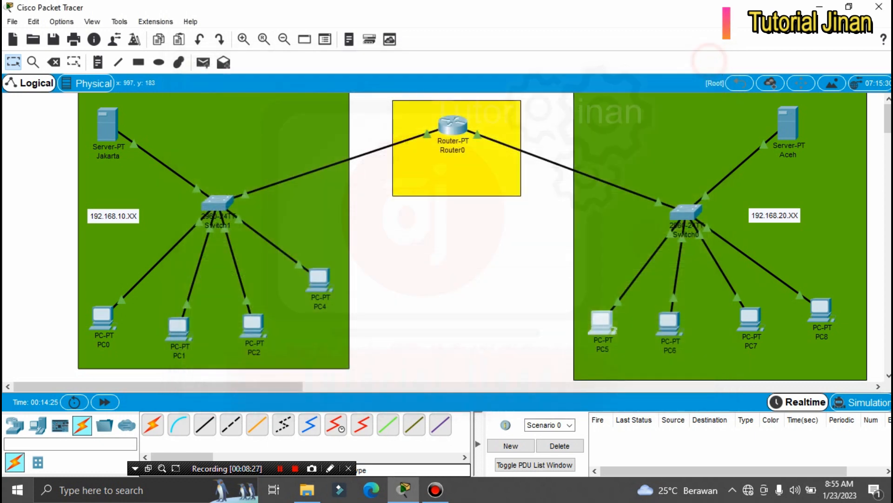
Step: Switch PC6's IPv4 configuration to DHCP and close its window
left_click(669, 322)
left_click(276, 86)
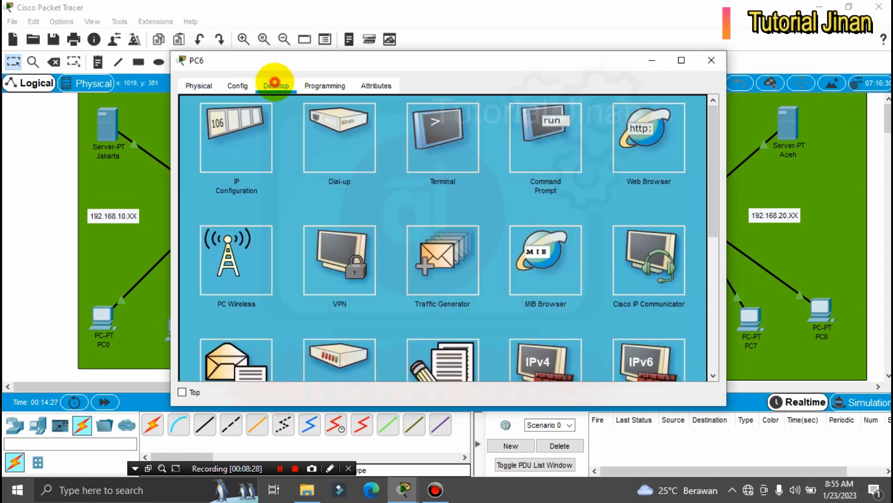
left_click(222, 147)
left_click(198, 103)
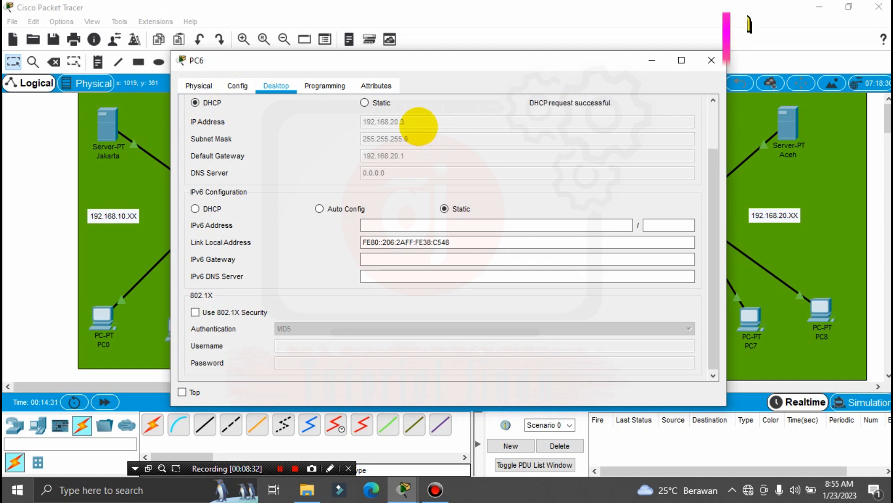
left_click(708, 60)
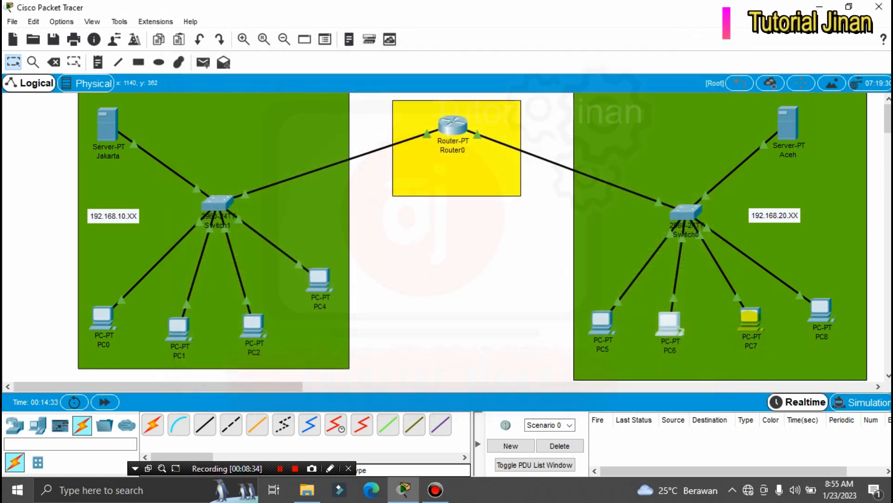
Step: Switch PC7's IPv4 configuration to DHCP and close its window
left_click(749, 316)
left_click(275, 85)
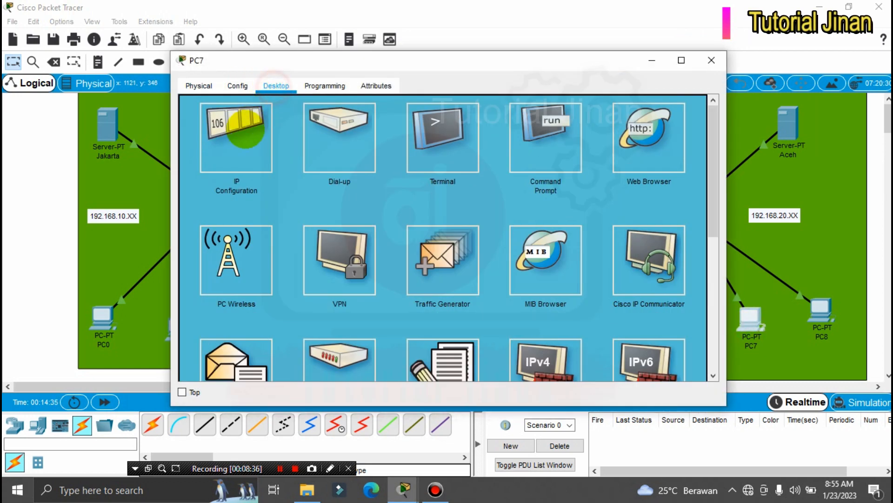
left_click(237, 140)
left_click(195, 103)
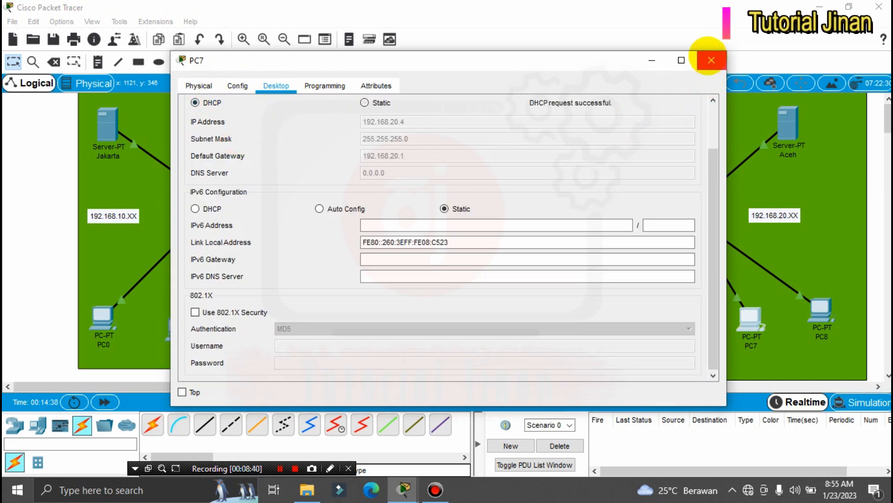
left_click(711, 60)
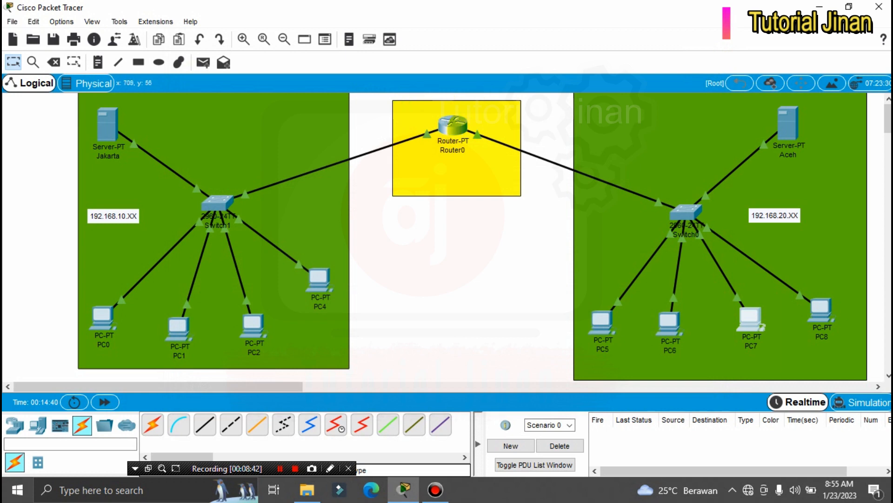
Step: Switch PC8's IPv4 configuration to DHCP and close its window
left_click(821, 308)
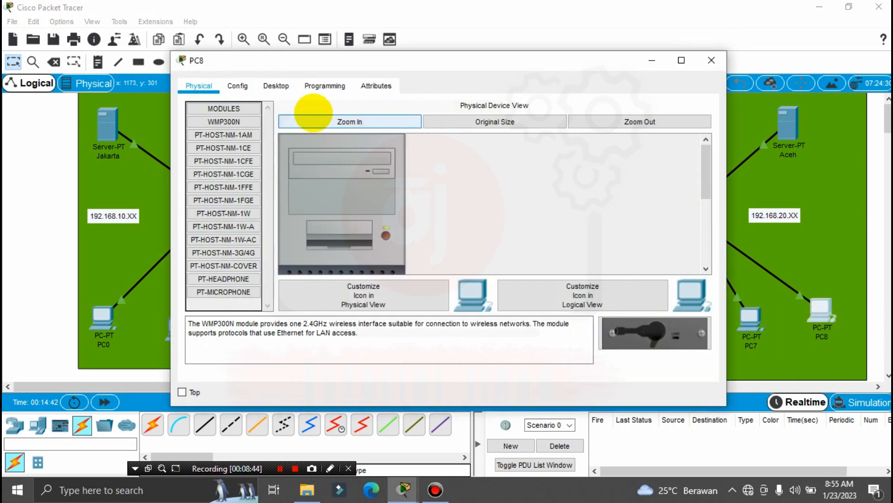
left_click(276, 85)
left_click(243, 133)
left_click(195, 102)
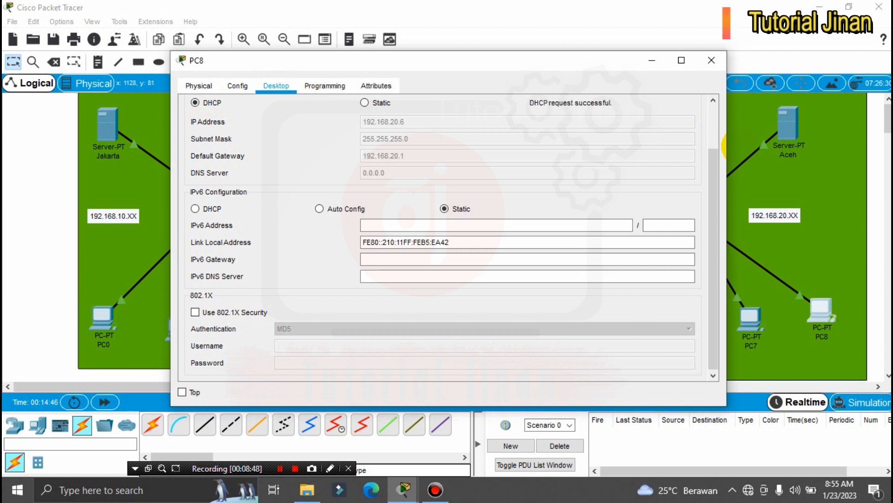
left_click(711, 60)
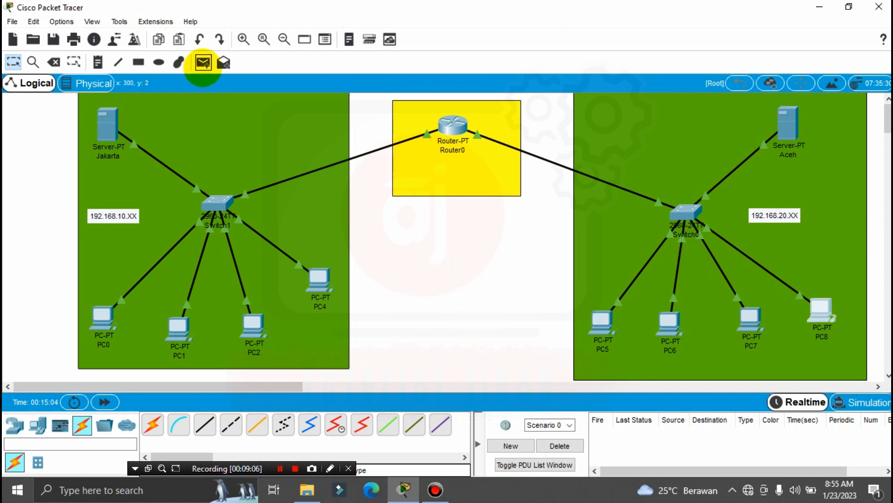
Step: Test the 192.168.10.XX network with simple PDUs from PC0 to PC1, PC2 and PC4, and delete the scenario's PDU entries
left_click(203, 63)
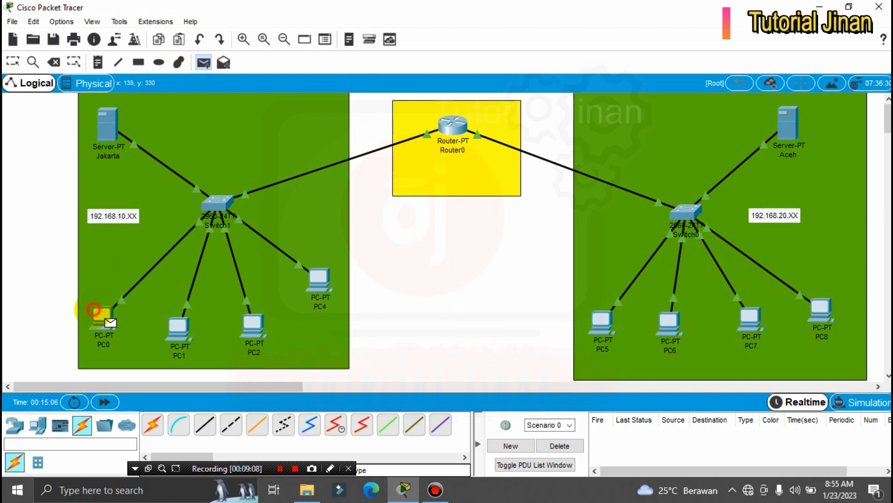
left_click(178, 326)
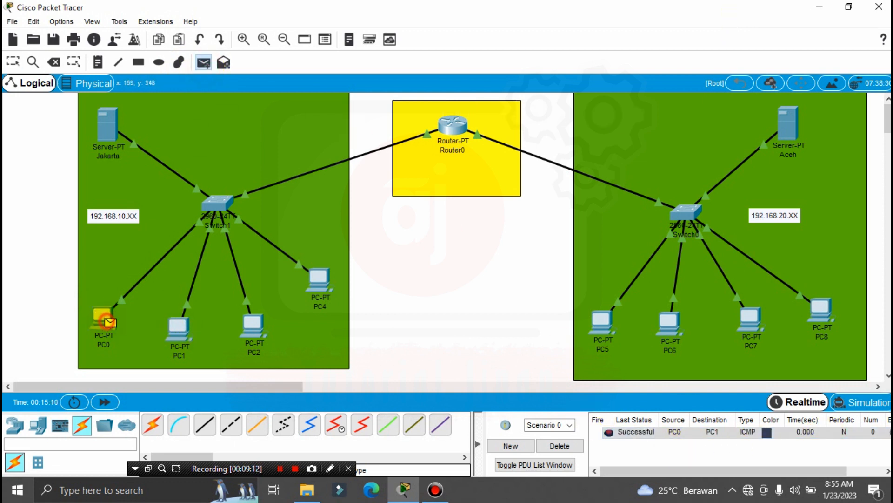
left_click(253, 322)
left_click(202, 62)
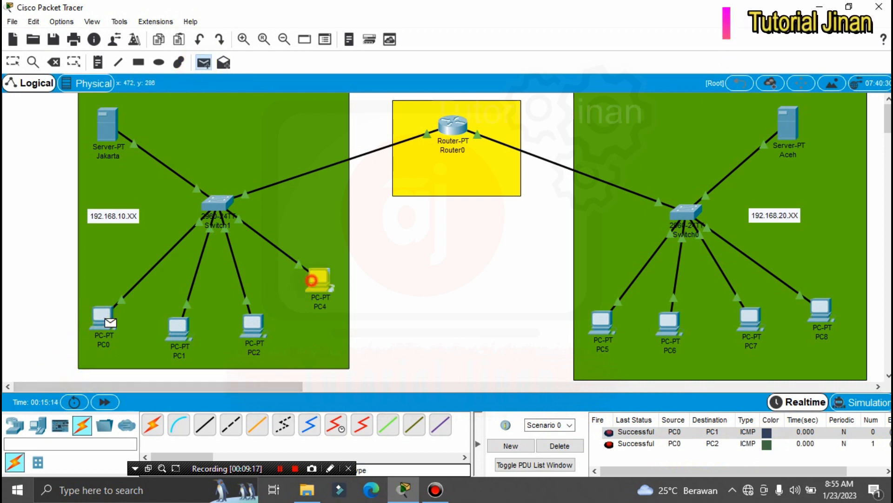
left_click(312, 280)
left_click(560, 445)
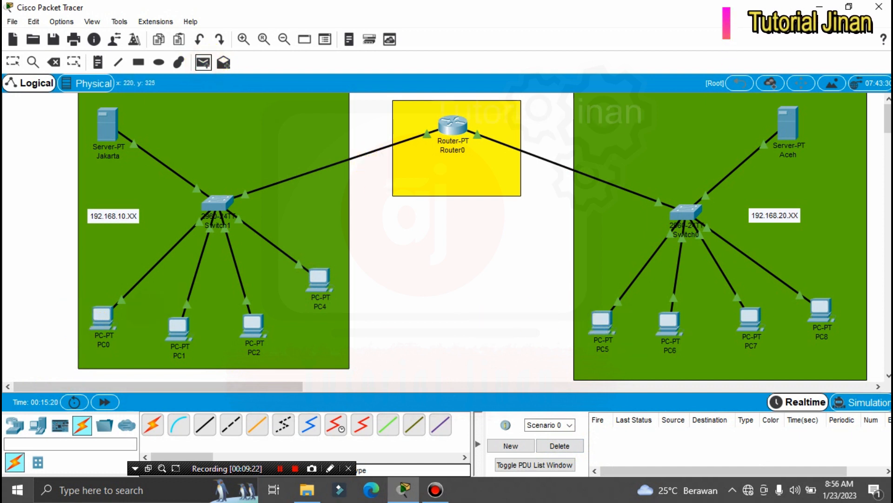
Step: Try a simple PDU from PC0 to PC5 across the router and delete its scenario entry
left_click(600, 320)
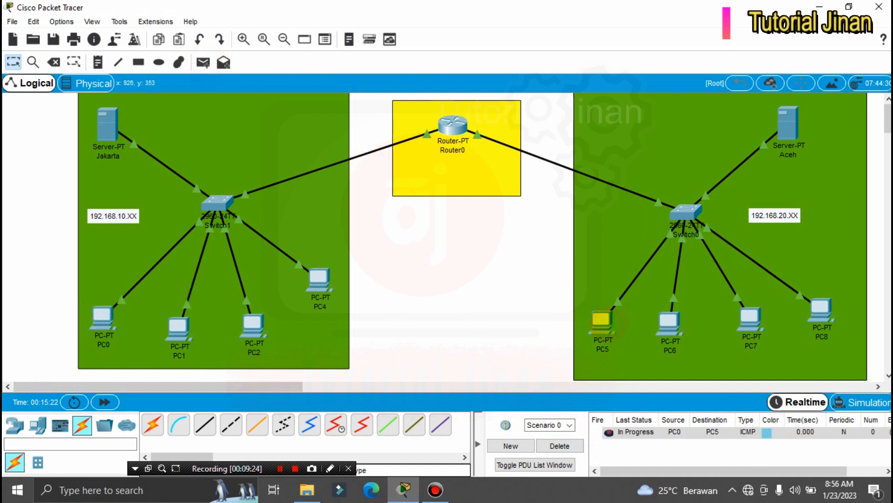
left_click(646, 440)
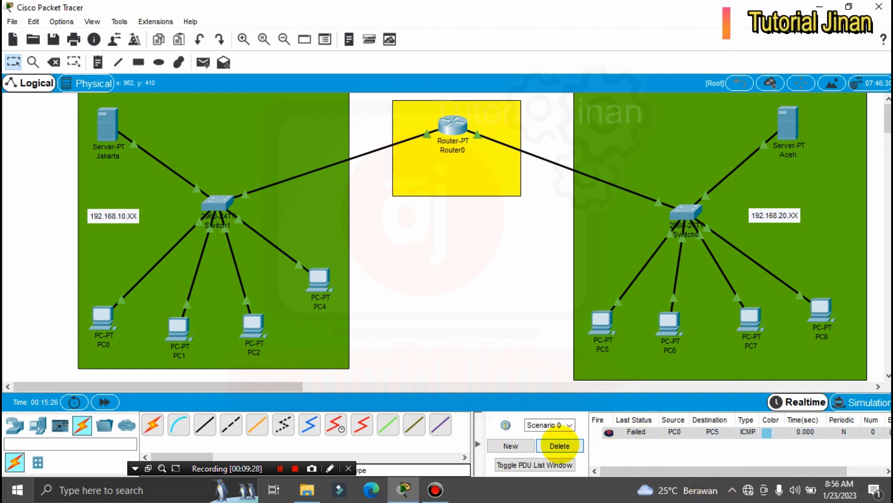
left_click(560, 445)
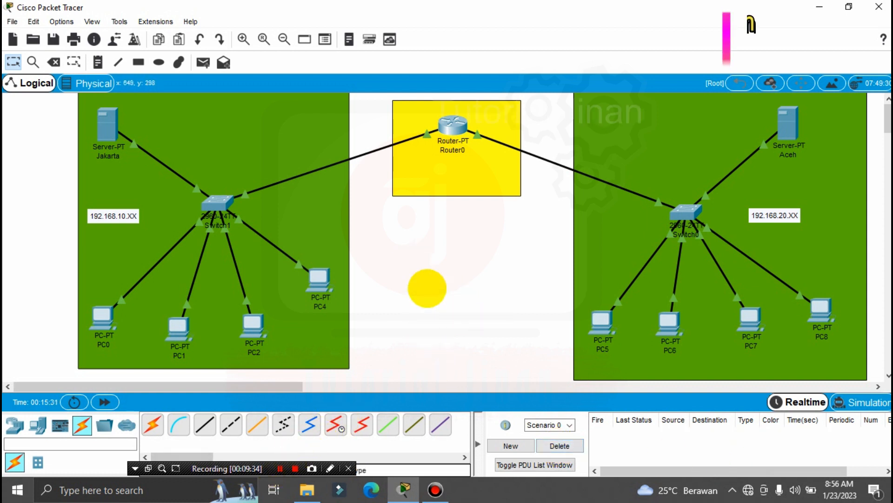
left_click(280, 467)
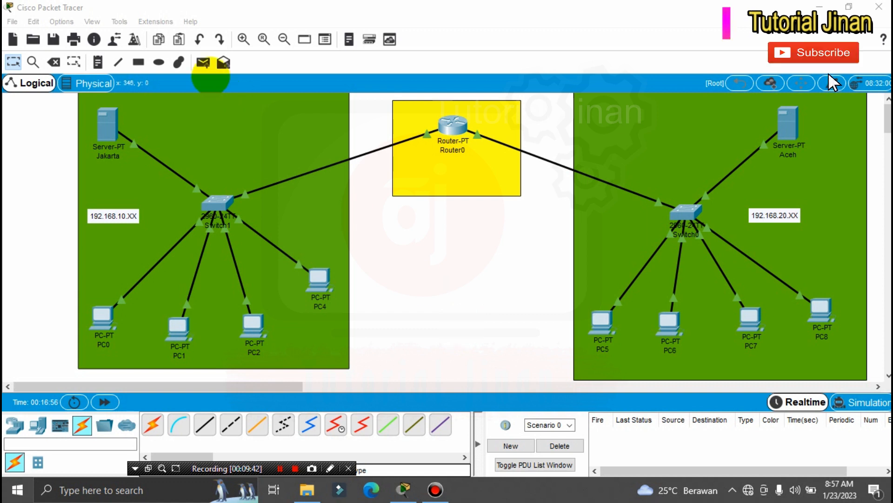
Step: Test routing between the networks with simple PDUs from PC0 to PC5, PC6 and PC7, and delete the scenario's PDU entries
left_click(200, 64)
left_click(102, 316)
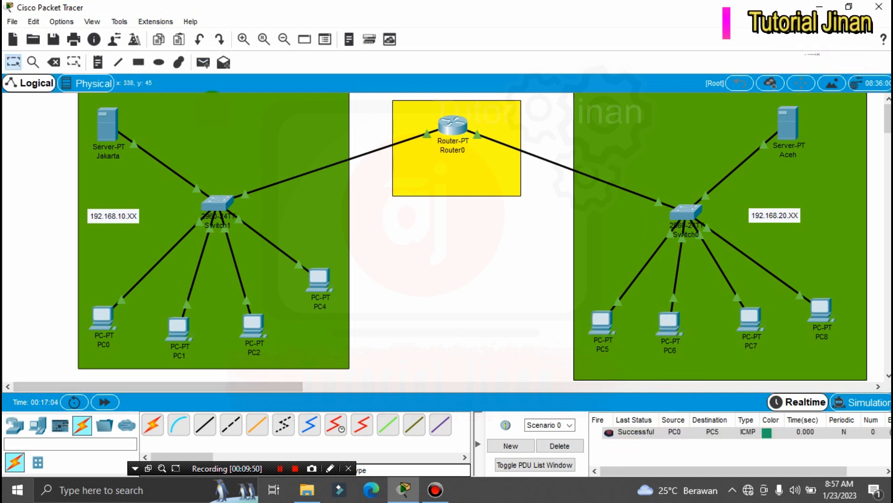
left_click(201, 63)
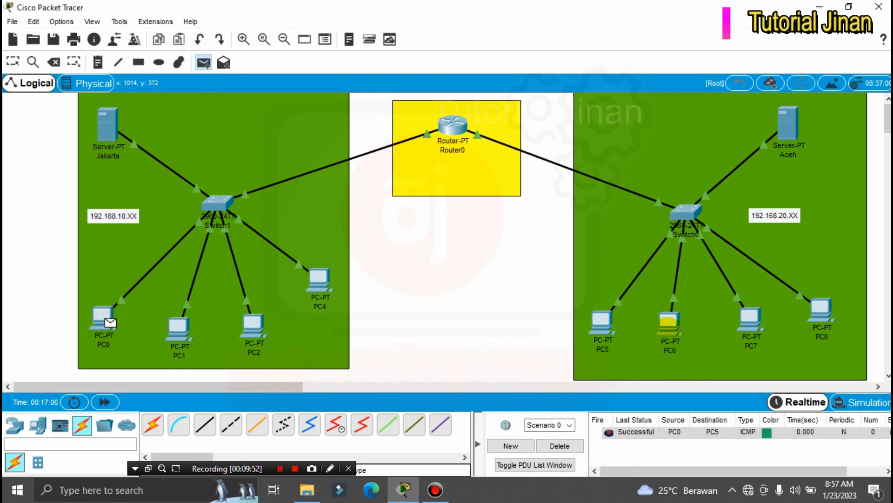
left_click(669, 331)
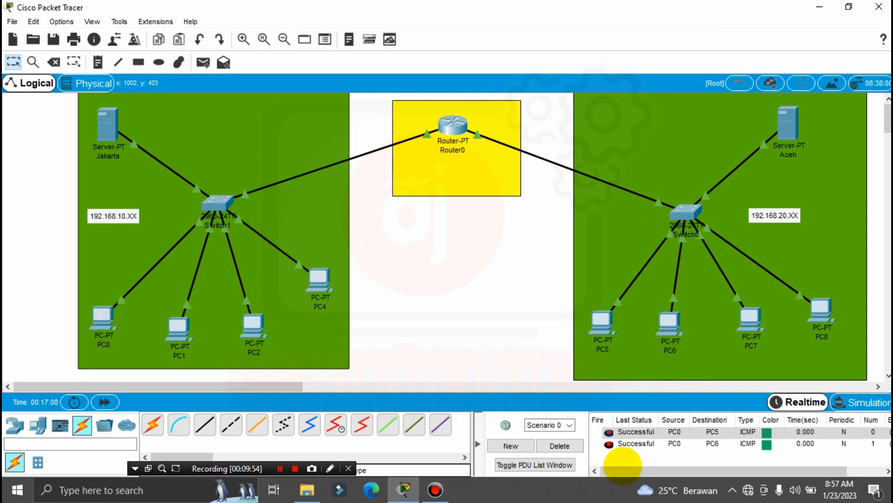
left_click(202, 62)
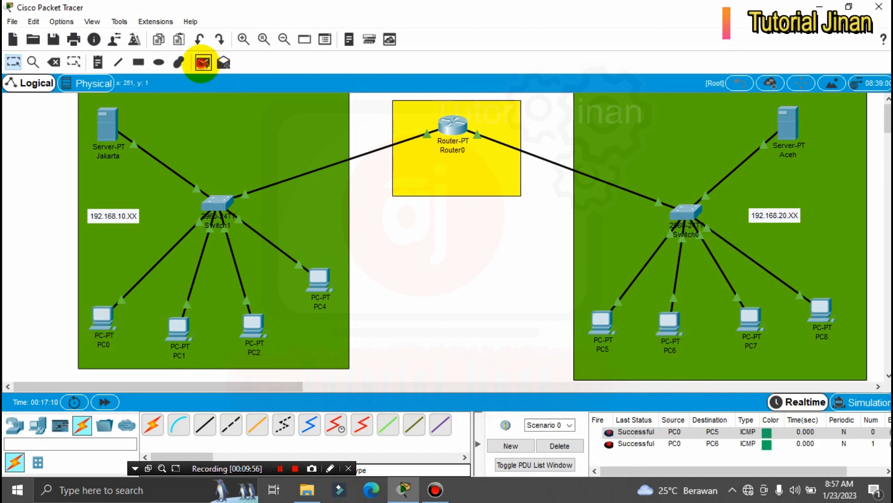
left_click(91, 327)
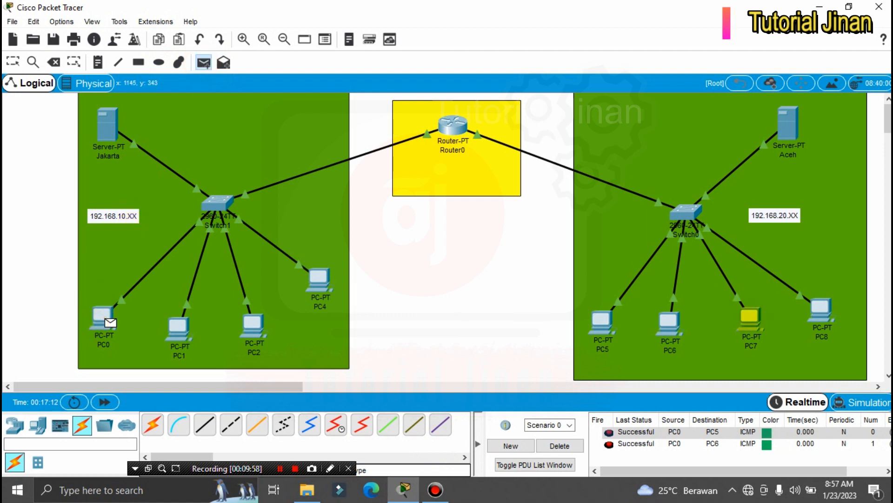
left_click(750, 318)
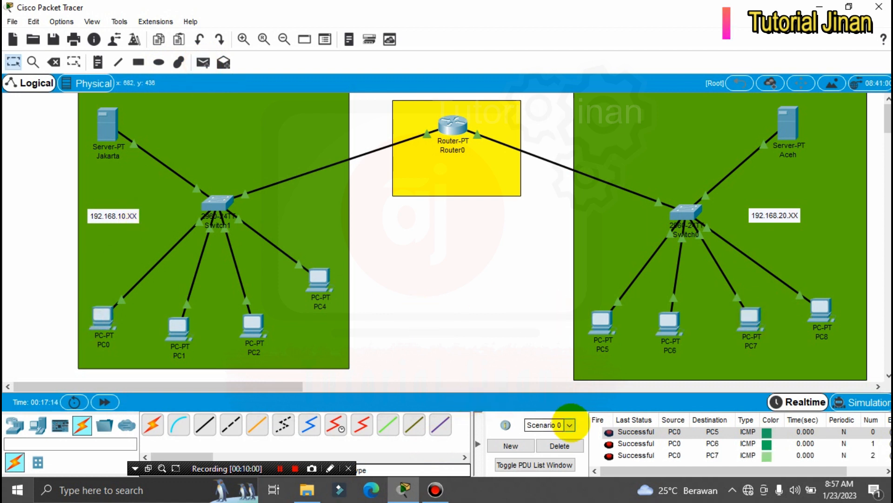
left_click(560, 445)
Step: Send simple PDUs across the router from PC0 to PC8, PC2 to PC7, and PC4 to PC5
left_click(203, 62)
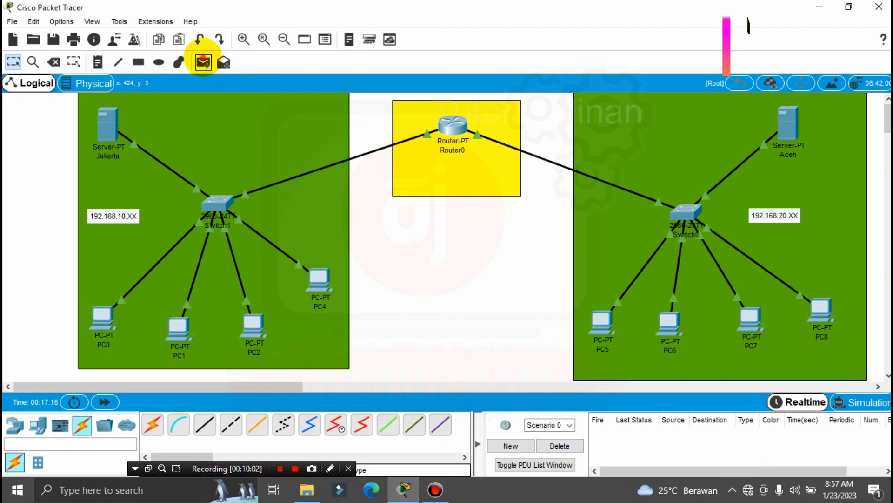
left_click(103, 322)
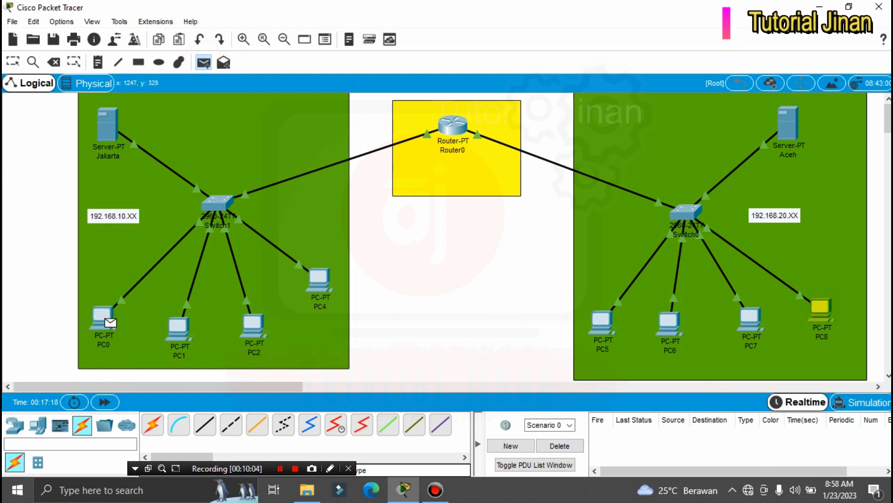
left_click(820, 308)
left_click(203, 62)
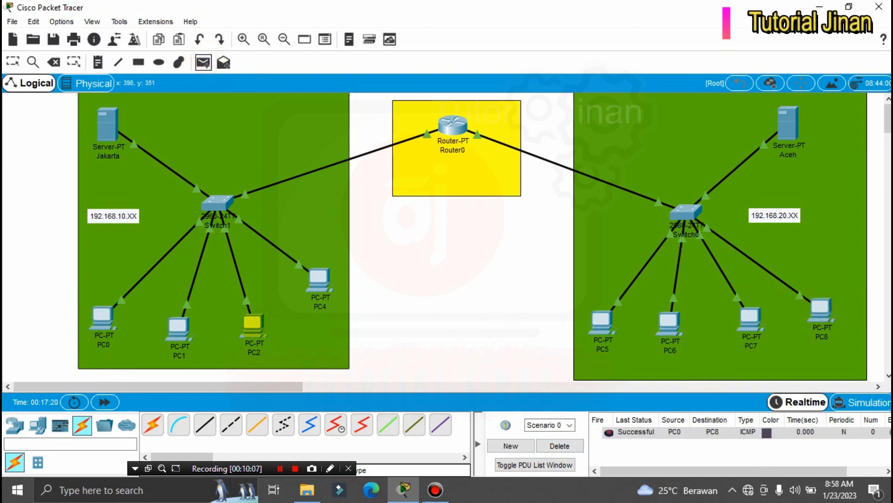
left_click(750, 316)
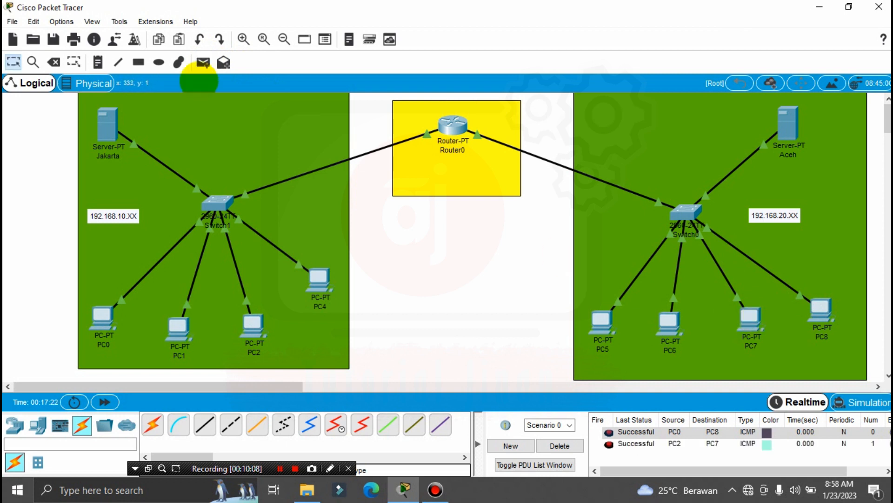
left_click(203, 63)
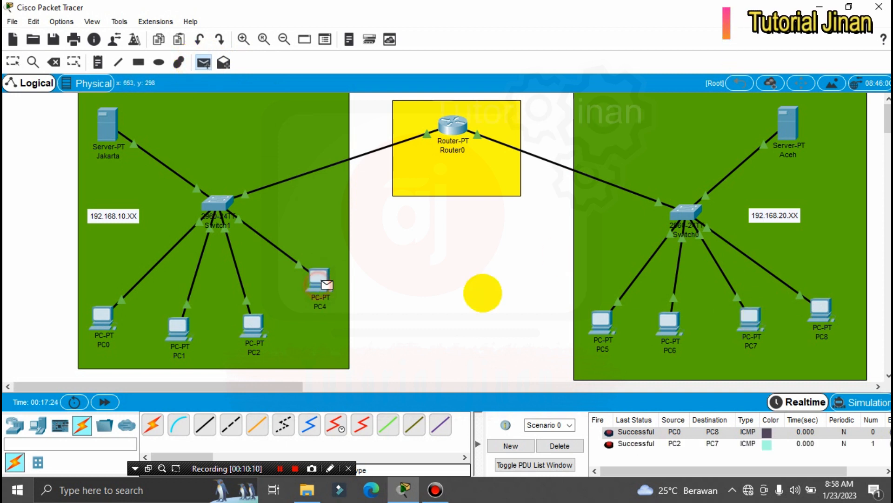
left_click(601, 321)
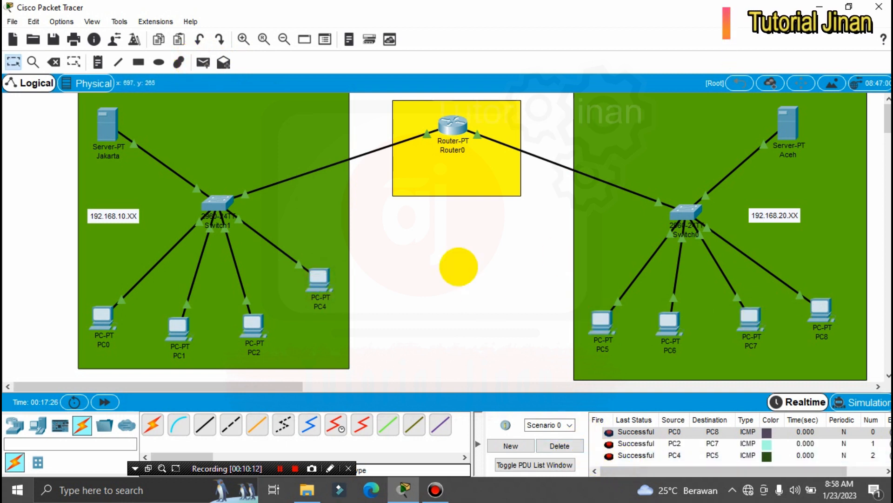
Step: Ping 192.168.20.3 from PC0's Command Prompt and close the PC0 window
left_click(106, 316)
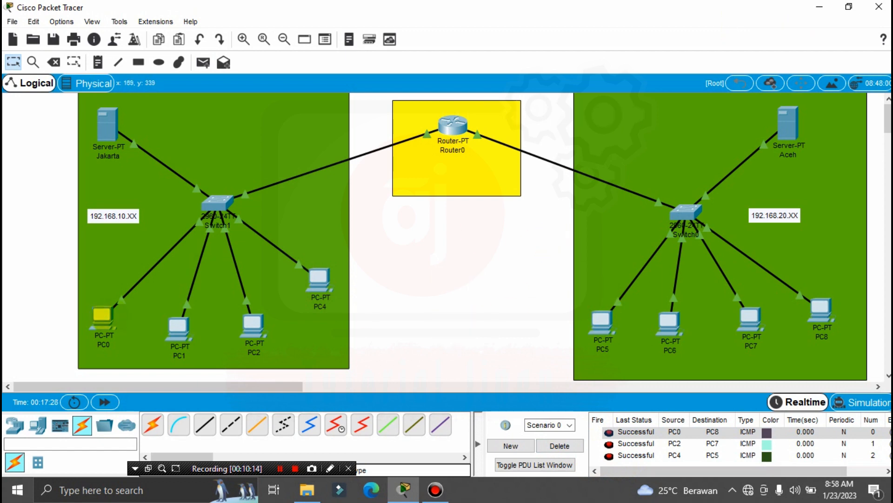
left_click(104, 316)
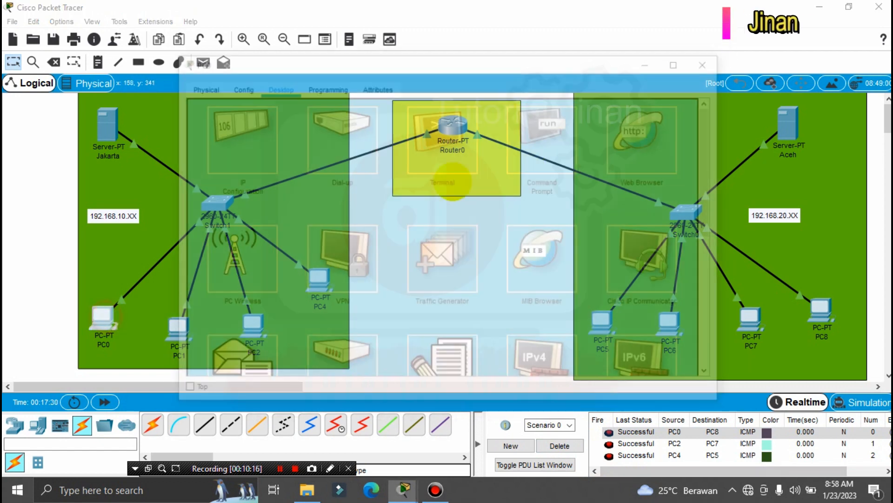
left_click(549, 147)
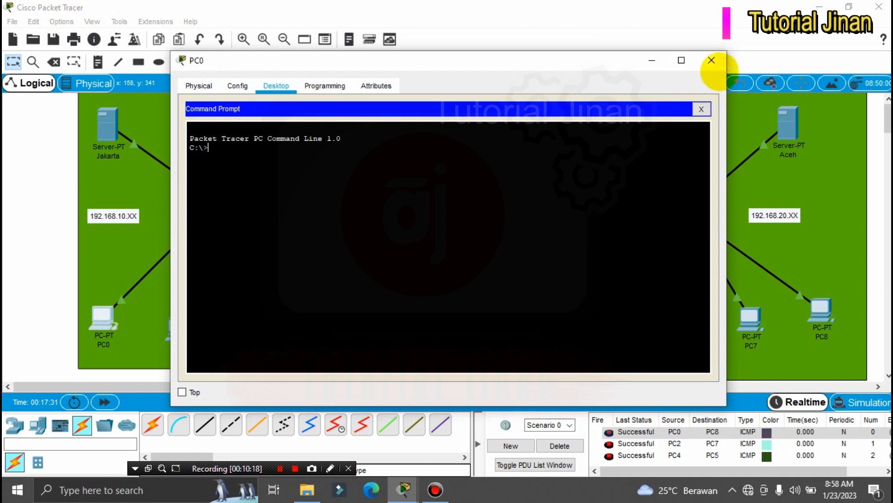
left_click_drag(478, 60, 355, 63)
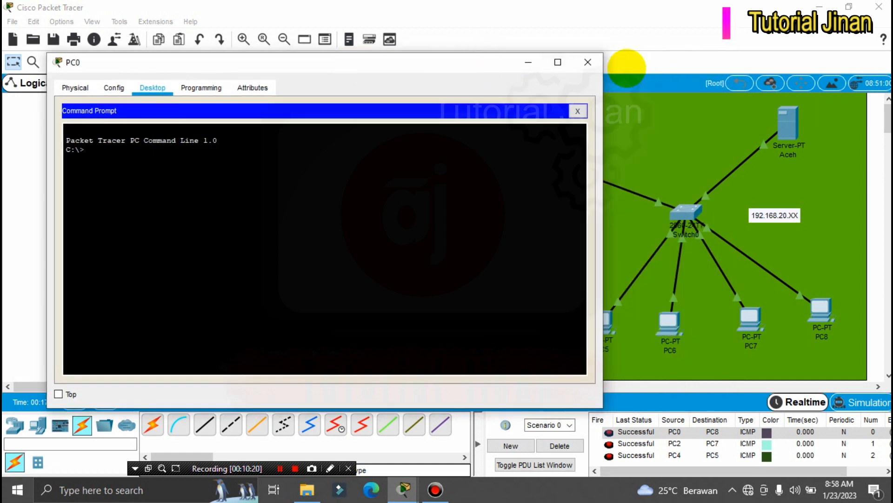
type("ping 192.1")
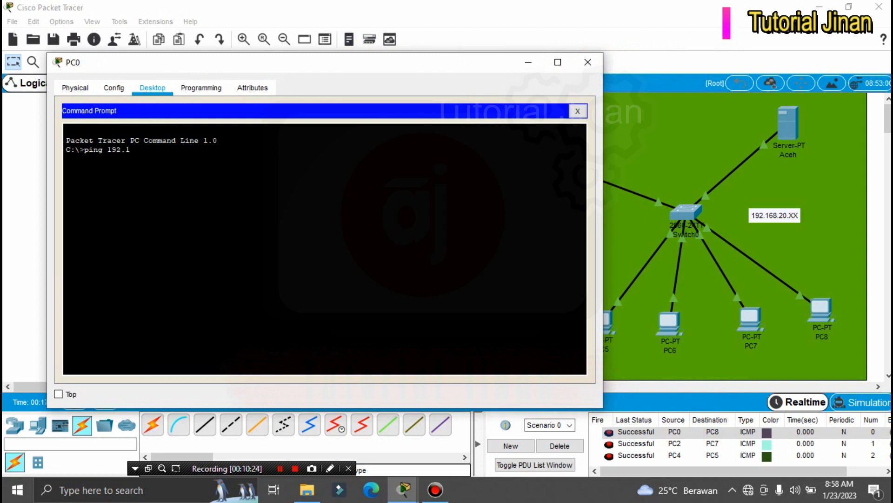
type("68.20.")
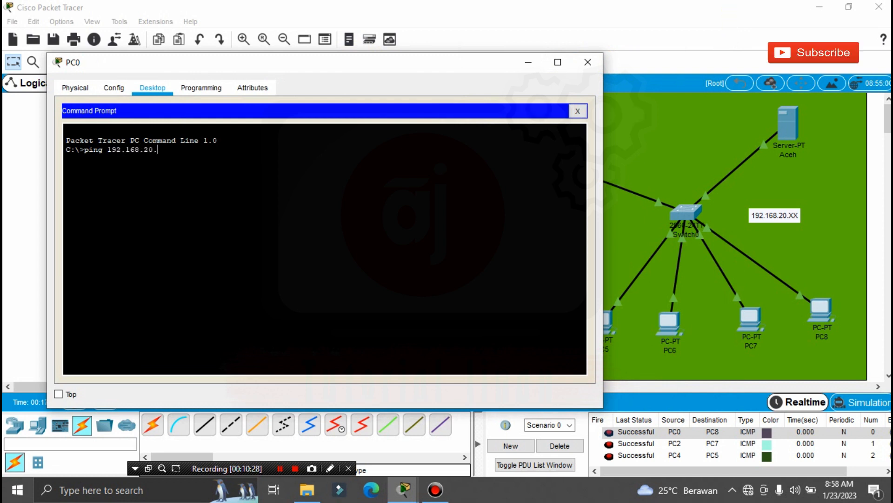
type("3")
key("Return")
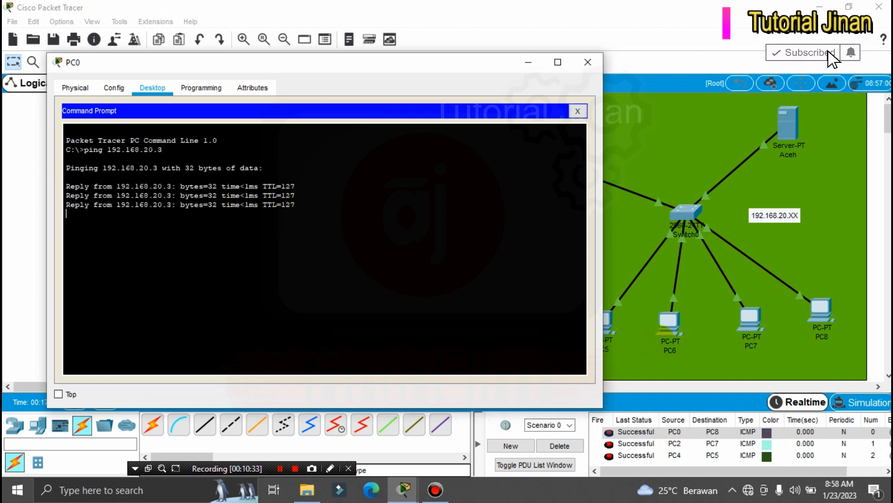
left_click(588, 62)
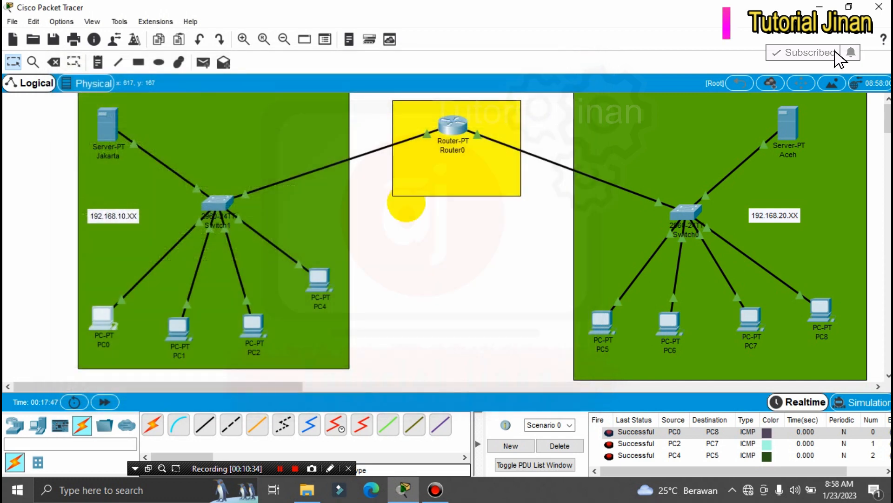